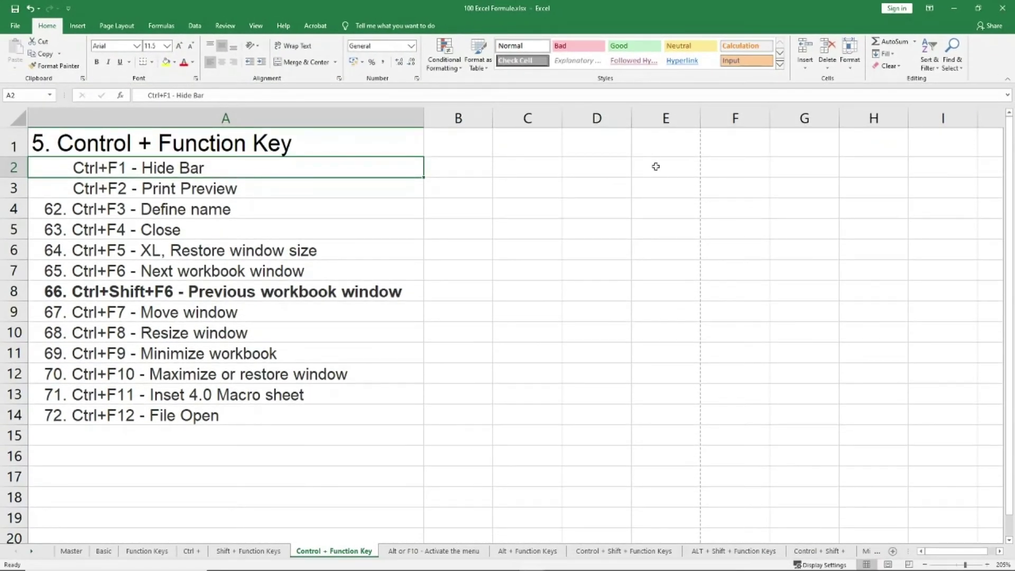
Step: Hide the ribbon and restore it, and select the Print Preview entry in A3
key(ctrl+F1)
key(ctrl+F1)
key(Down)
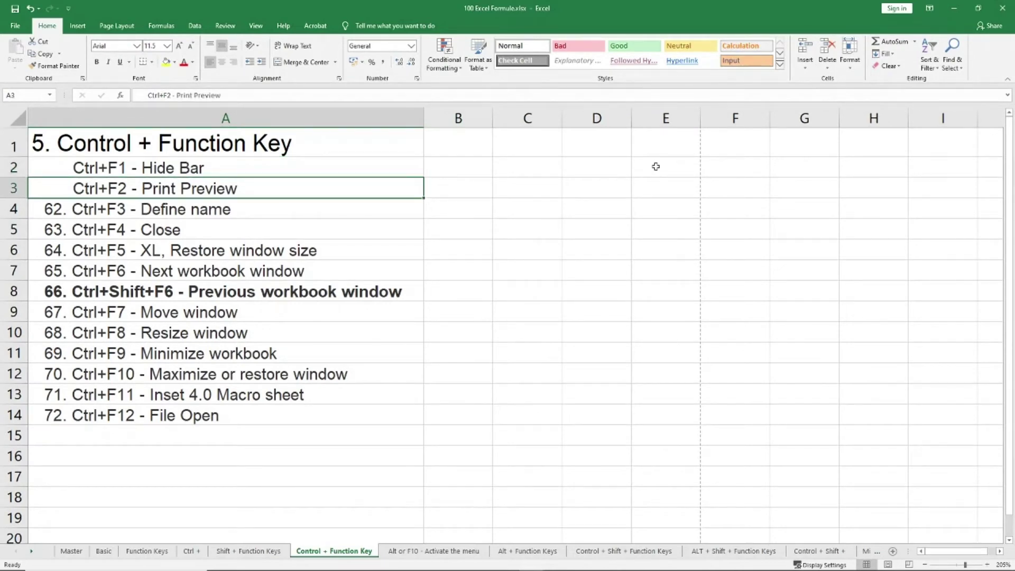
Step: View the print preview of the Control + Function Key sheet and return to the worksheet
key(ctrl+F2)
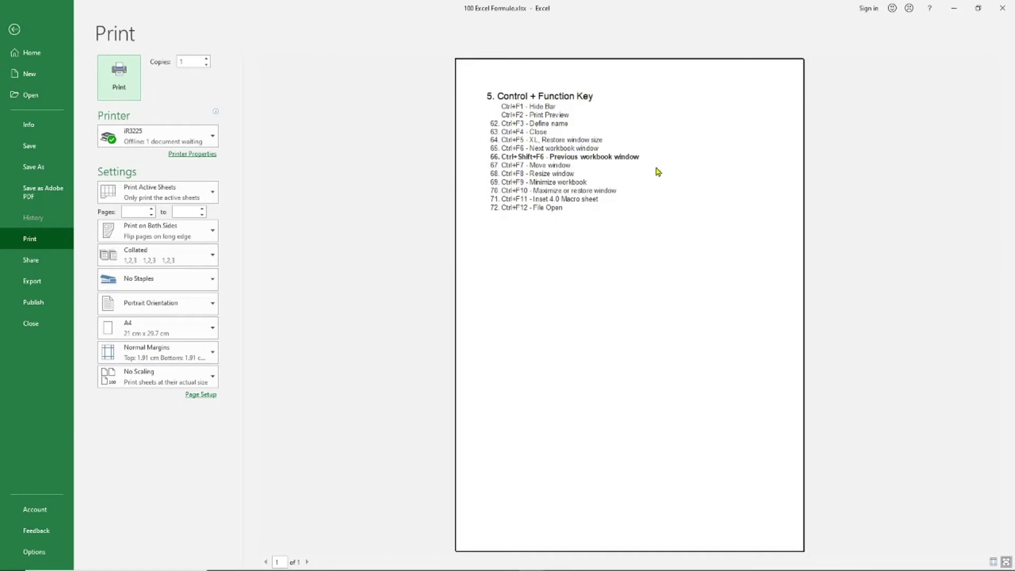
key(Escape)
key(Down)
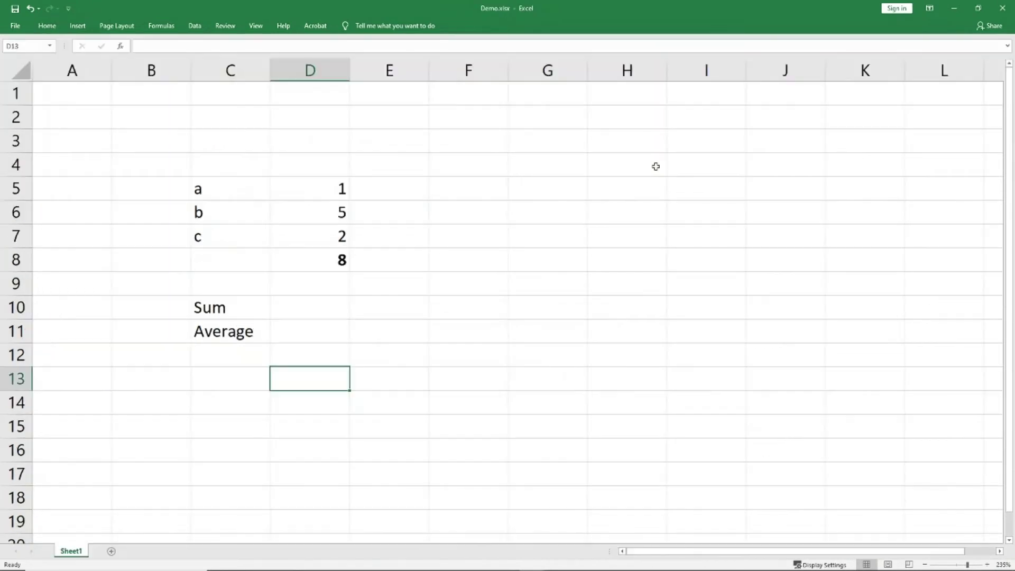
Step: Select cells C5:C7 in the Demo workbook to check the name assigned to that range
key(Up)
key(Up)
key(Up)
key(Up)
key(Right)
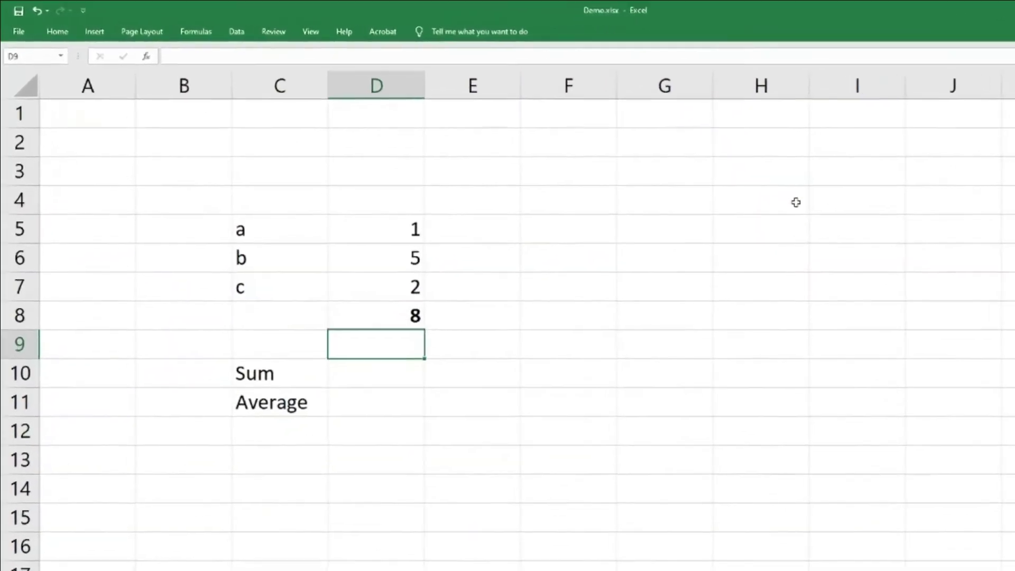
key(Up)
key(Left)
drag(328, 336, 328, 268)
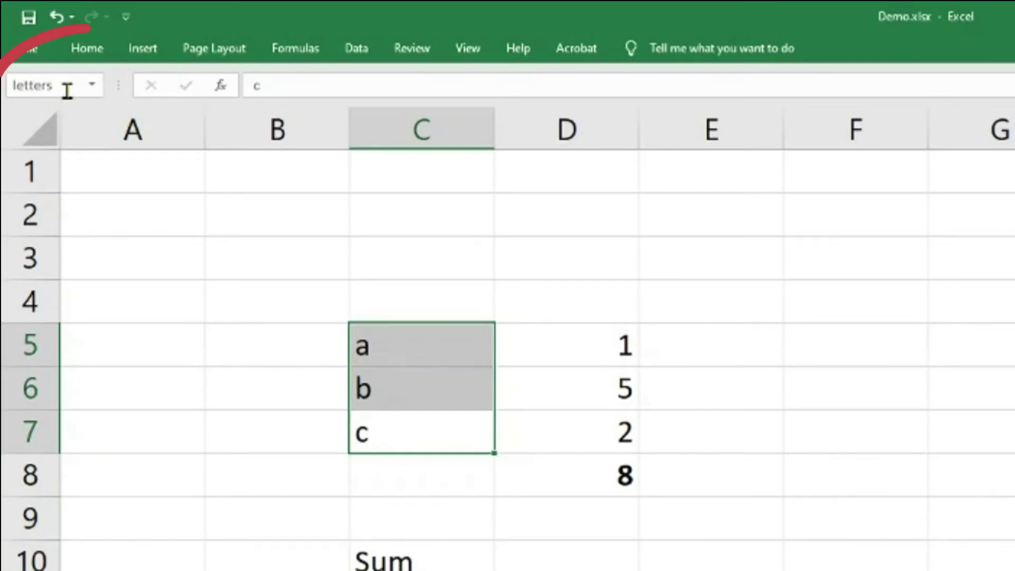
Step: Enter "Alt + I + N + D" in cell C9 of the Demo workbook and make it bold
click(385, 510)
text(AS)
key(BackSpace)
text(lt + )
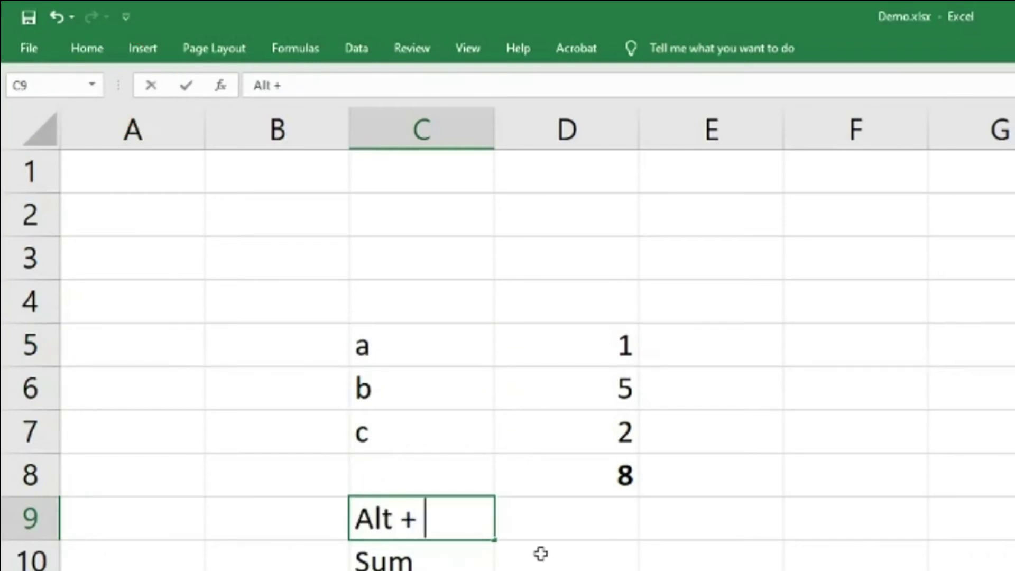
text(I + N)
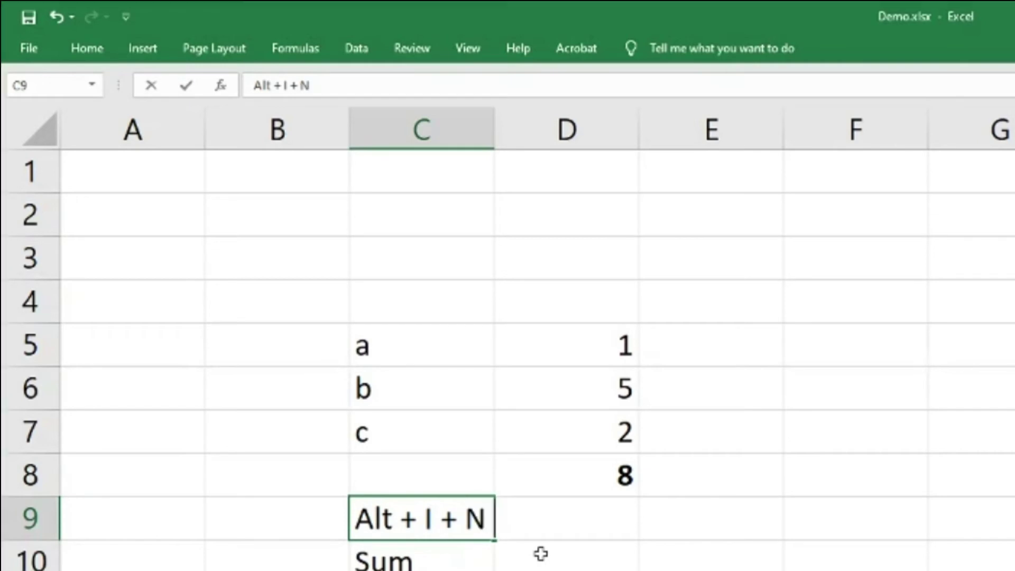
text( + D)
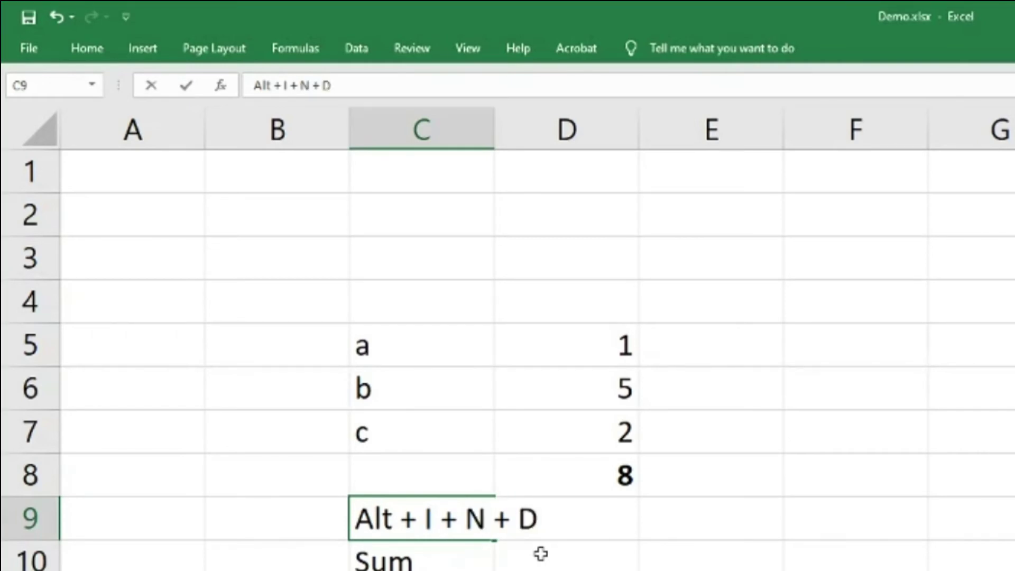
key(Return)
key(Up)
key(ctrl+b)
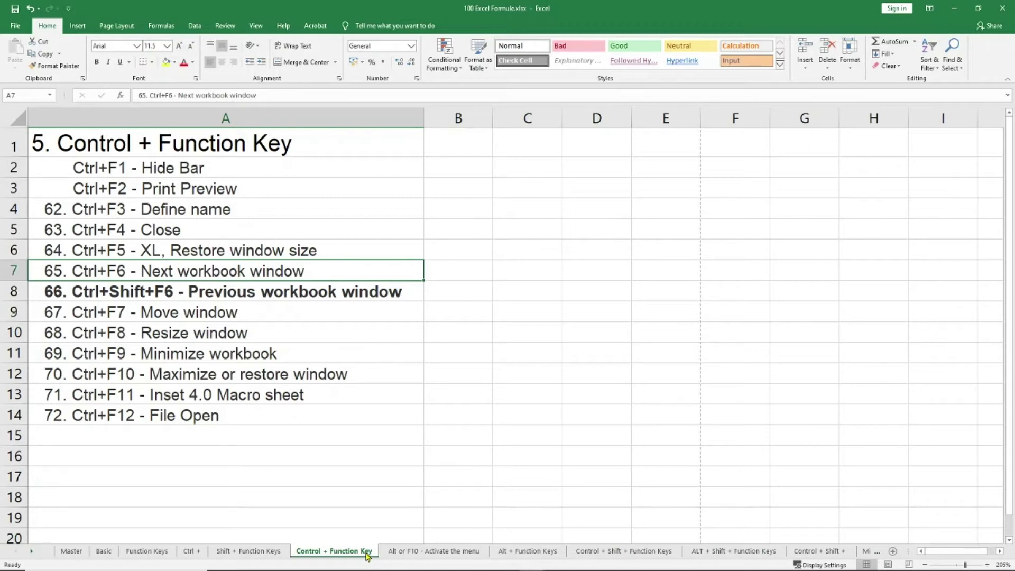
Step: Cycle between the 100 Excel Formule and Demo workbook windows in both directions, ending on the Previous workbook window entry in A8
key(ctrl+F6)
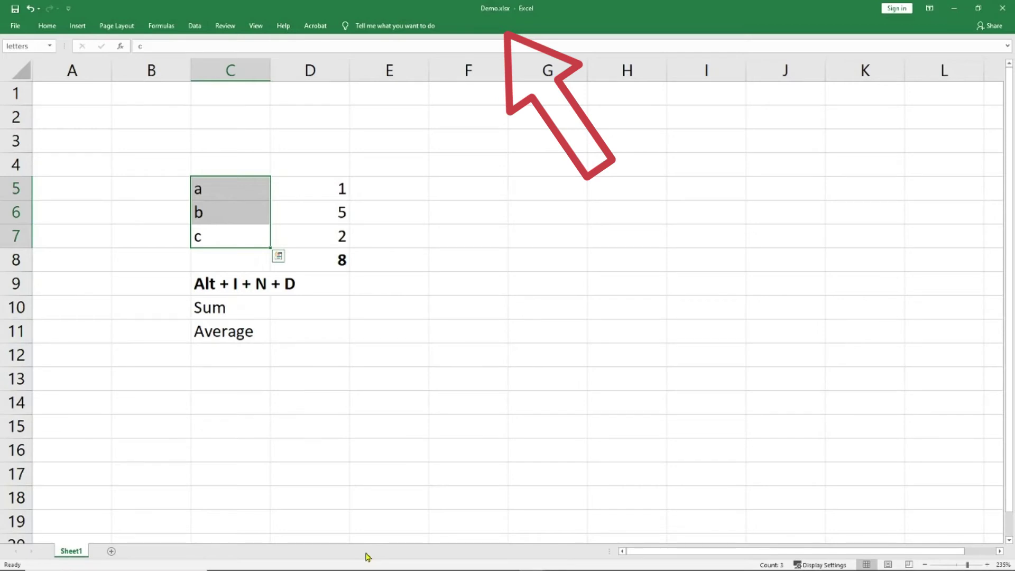
key(ctrl+F6)
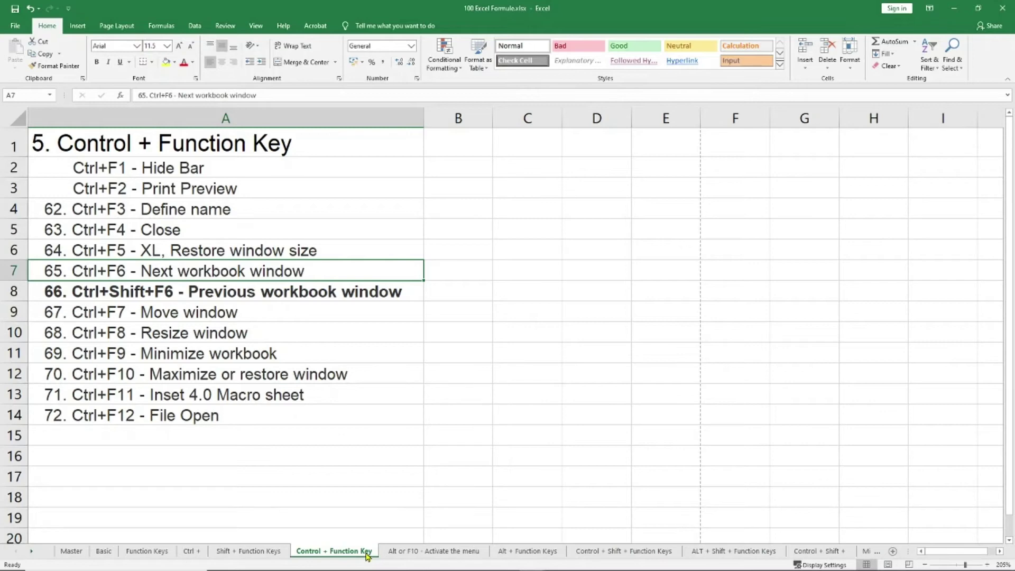
key(ctrl+shift+F6)
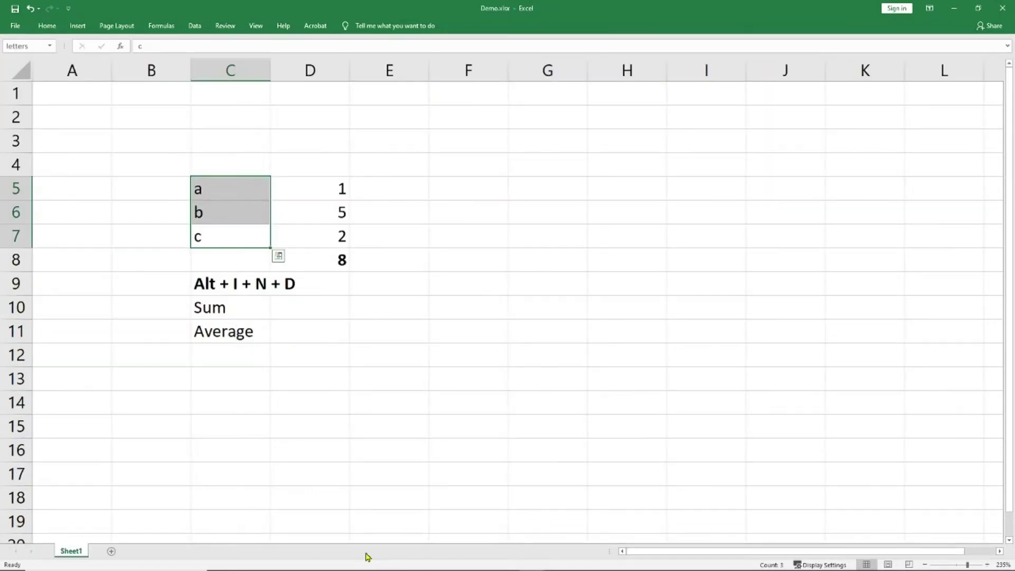
key(ctrl+F6)
key(Down)
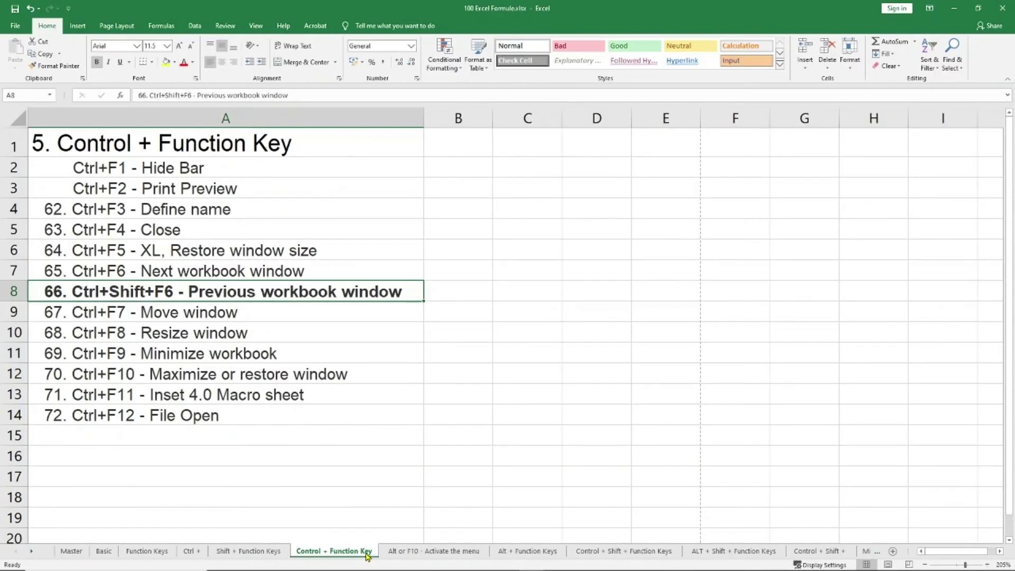
Step: Append "+++++ Ctrl + O" to the File Open entry in cell A14 of the Control + Function Key sheet
key(Down)
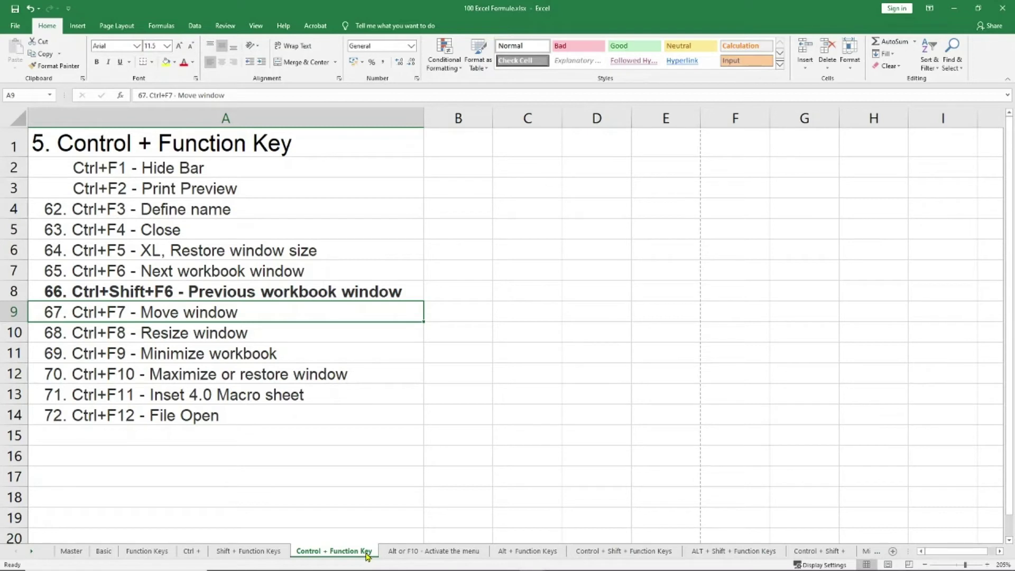
key(Down)
key(Down)
key(Down)
key(Down)
key(Down)
key(Down)
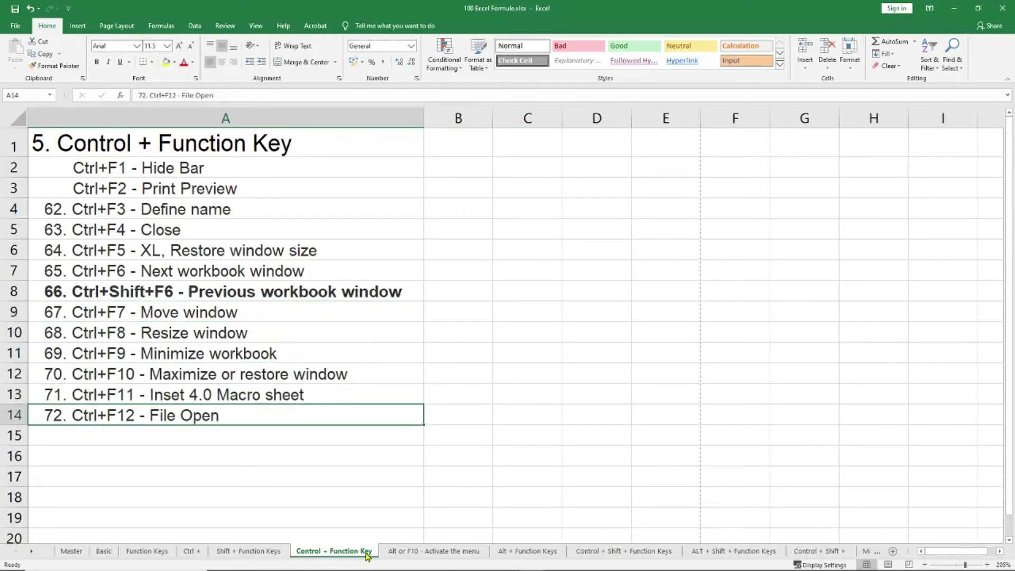
key(Up)
key(BackSpace)
key(Escape)
key(F2)
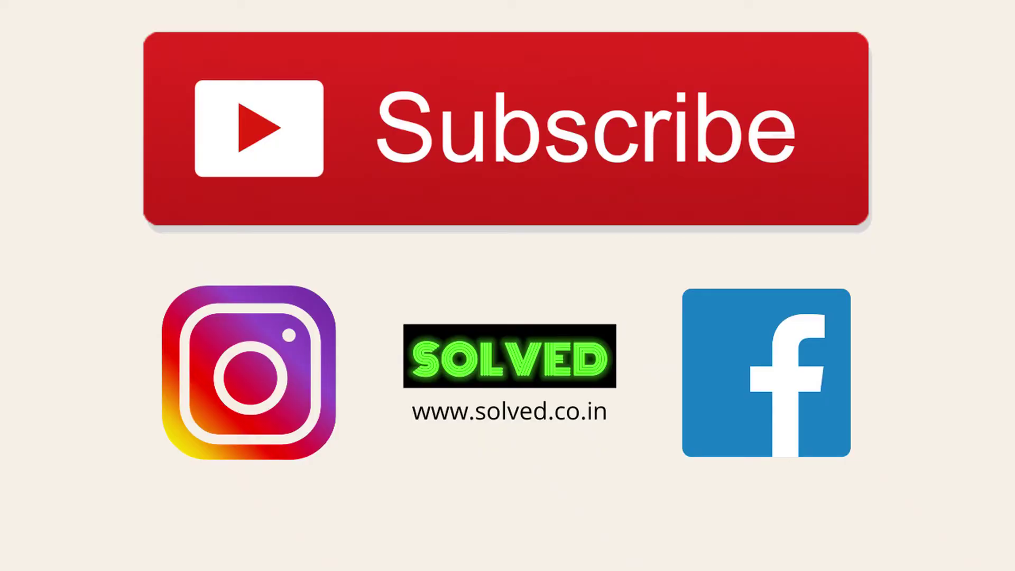
text(Ctrl )
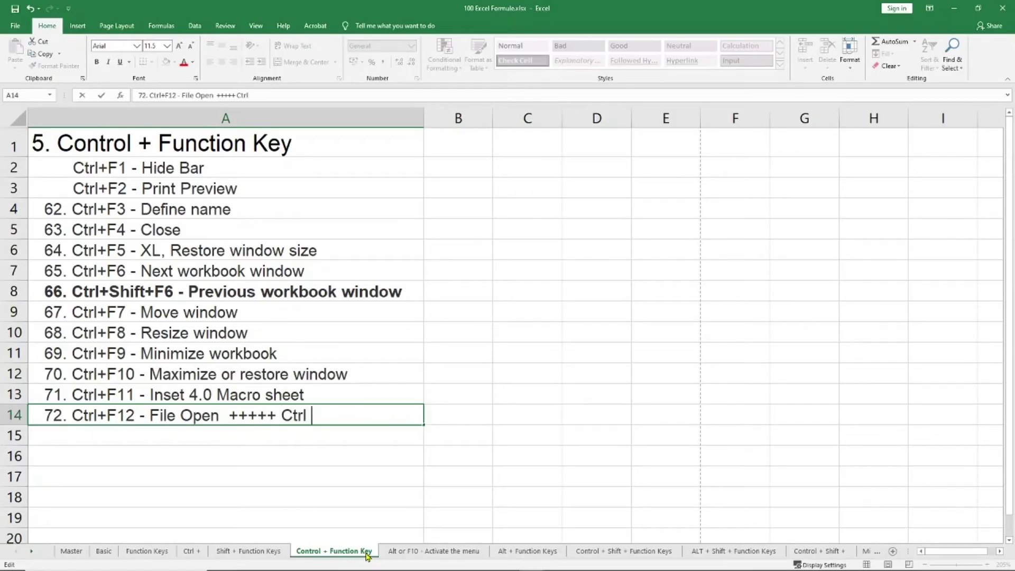
text(+ O)
key(Return)
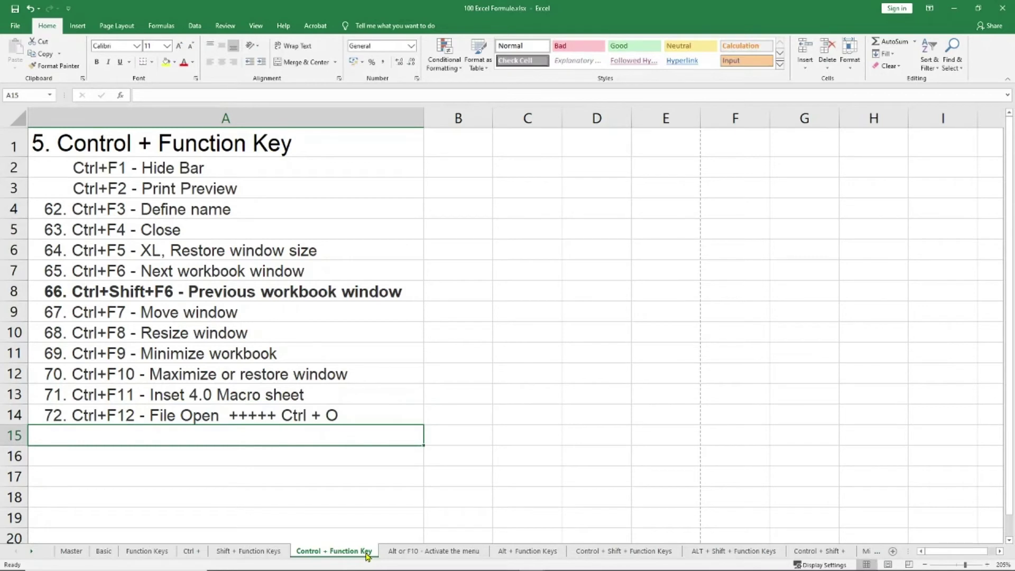
Step: Go to the "Alt or F10 - Activate the menu" sheet and display the Page Layout and Formulas commands in turn
key(ctrl+Page_Down)
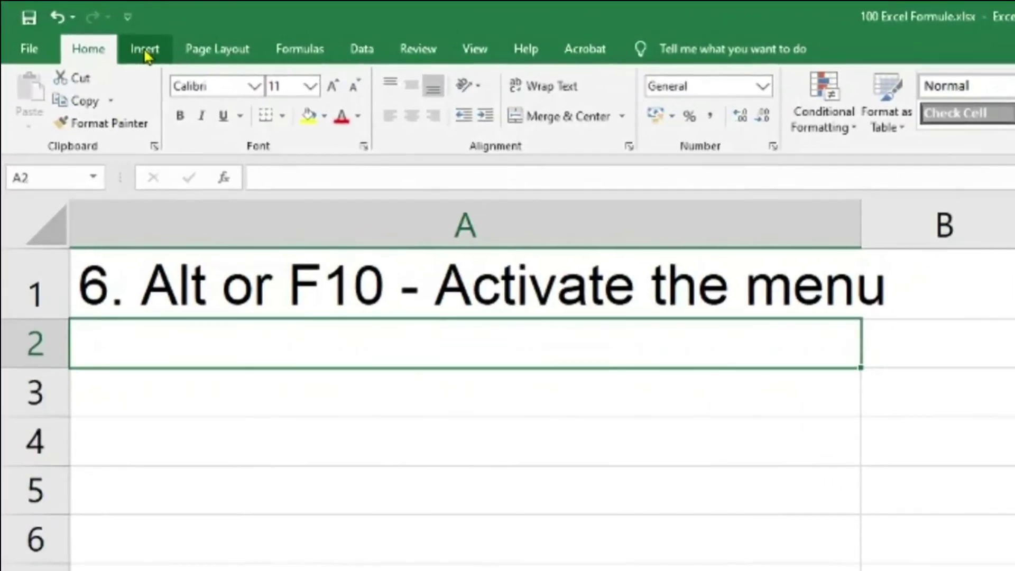
click(228, 50)
click(315, 57)
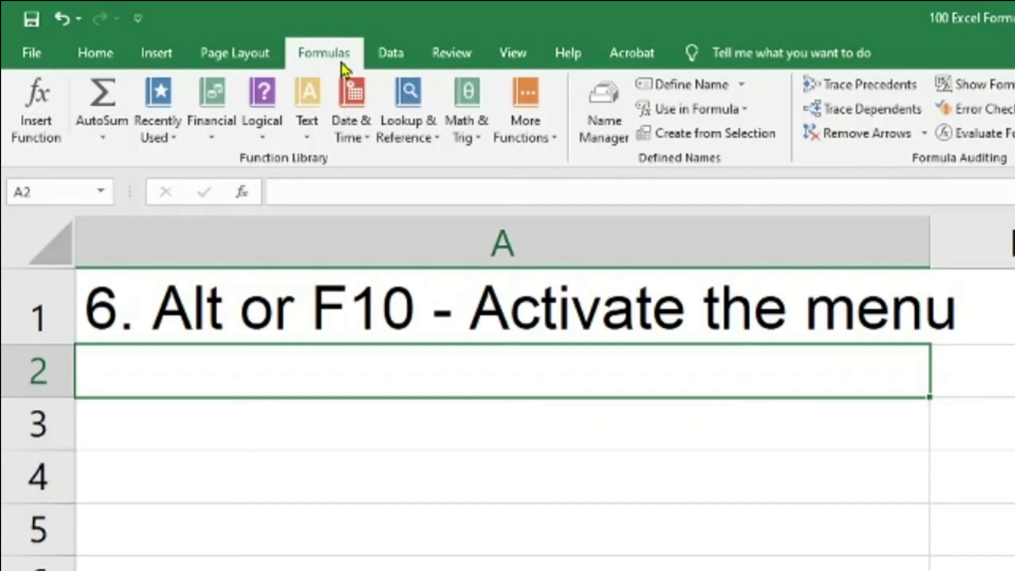
Step: Toggle the ribbon's shortcut key tips on and off, and use them to return to the Home commands
key(alt)
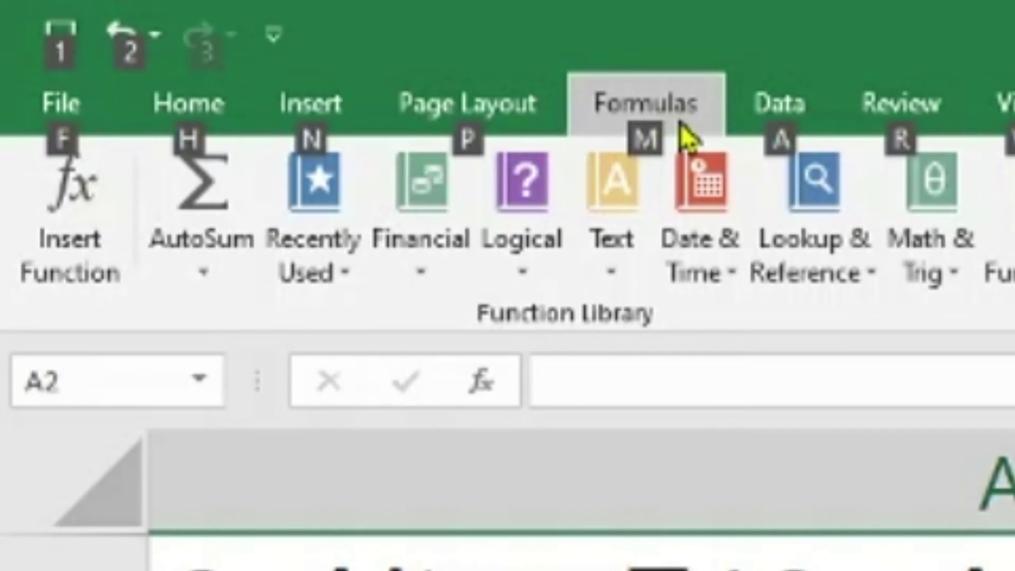
key(alt)
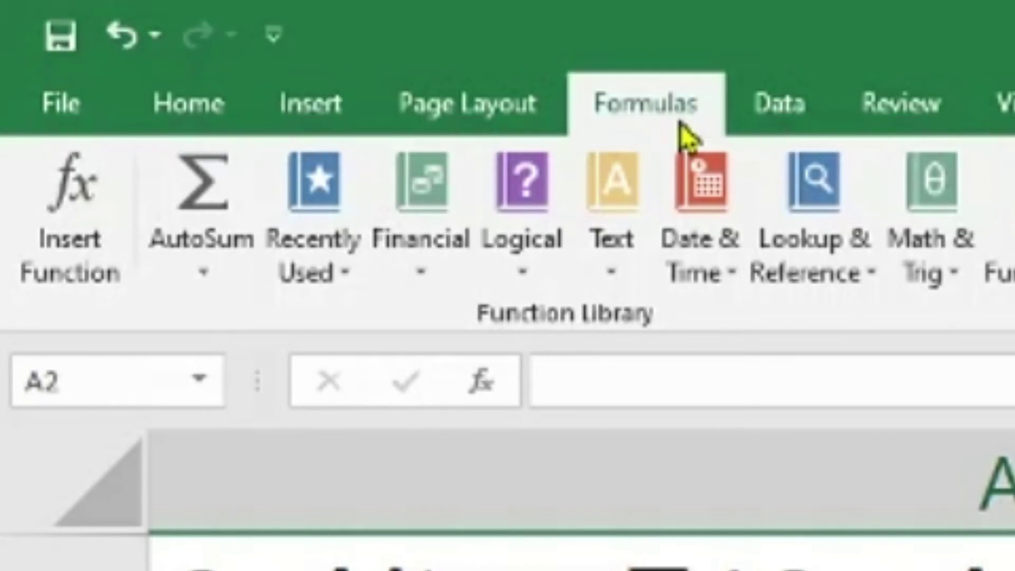
key(alt+h)
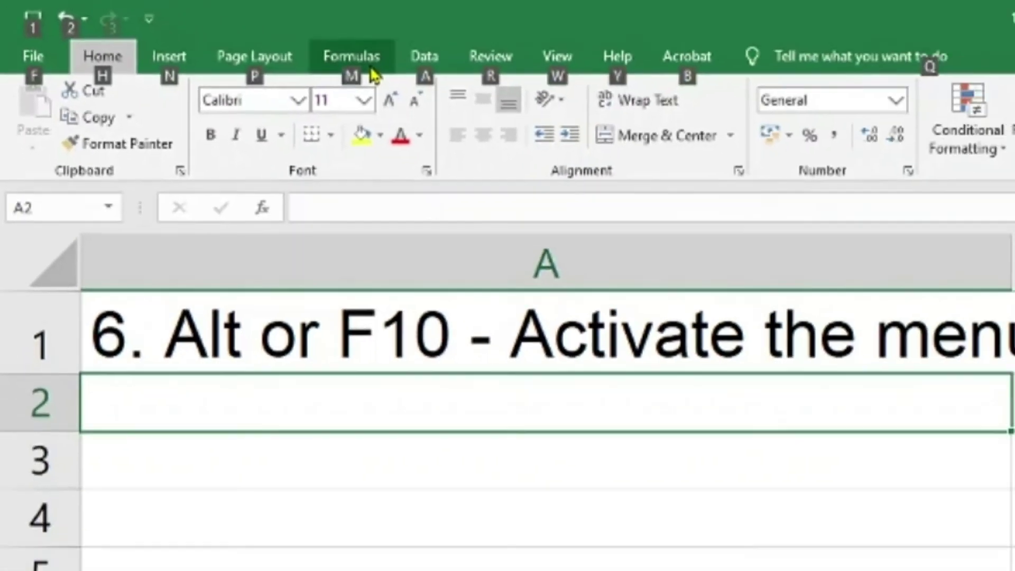
key(alt)
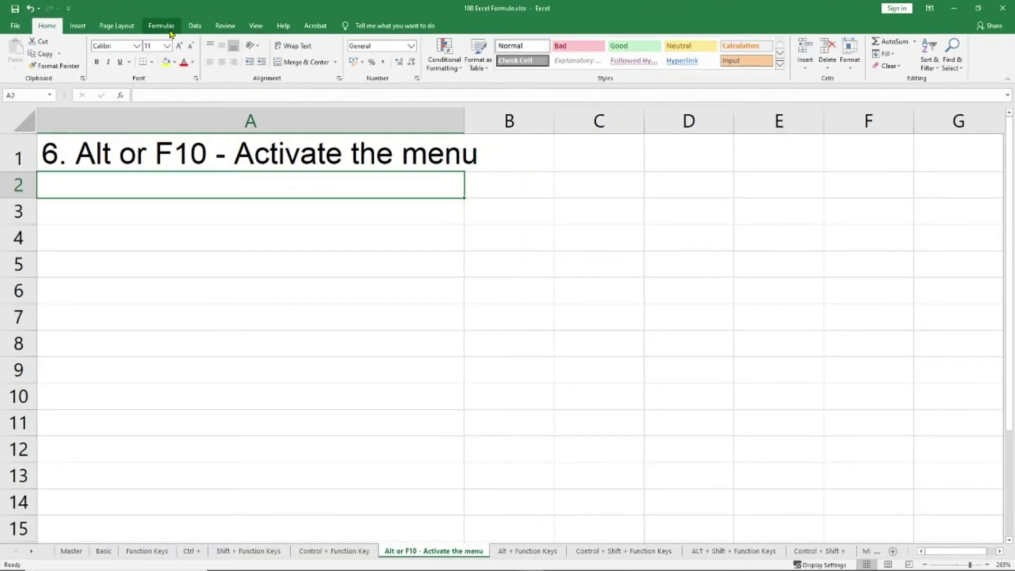
key(alt)
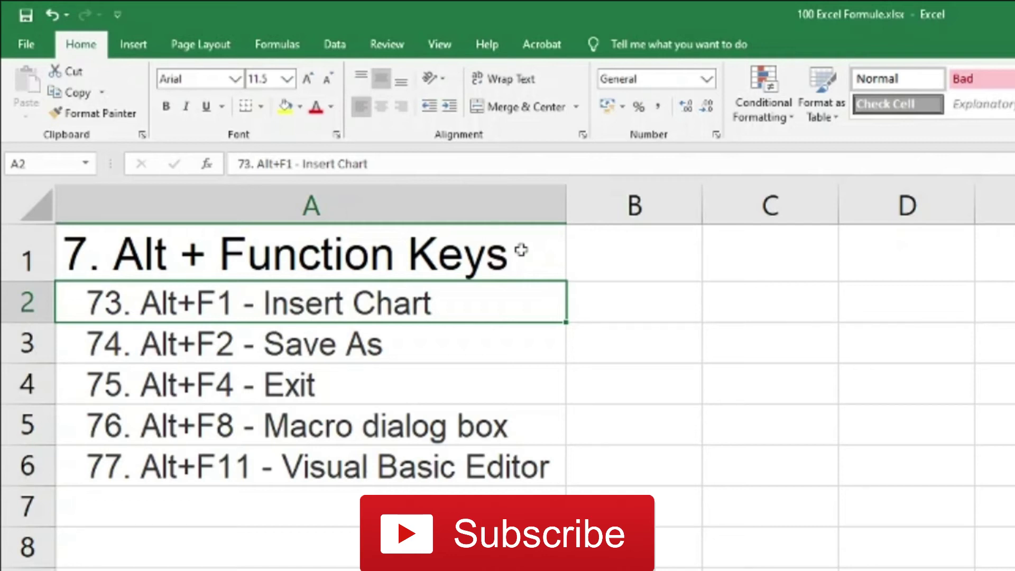
Step: Make the Macro dialog box and Visual Basic Editor entries in A5:A6 of the Alt + Function Keys sheet bold
key(Down)
key(Down)
key(Down)
key(shift+Down)
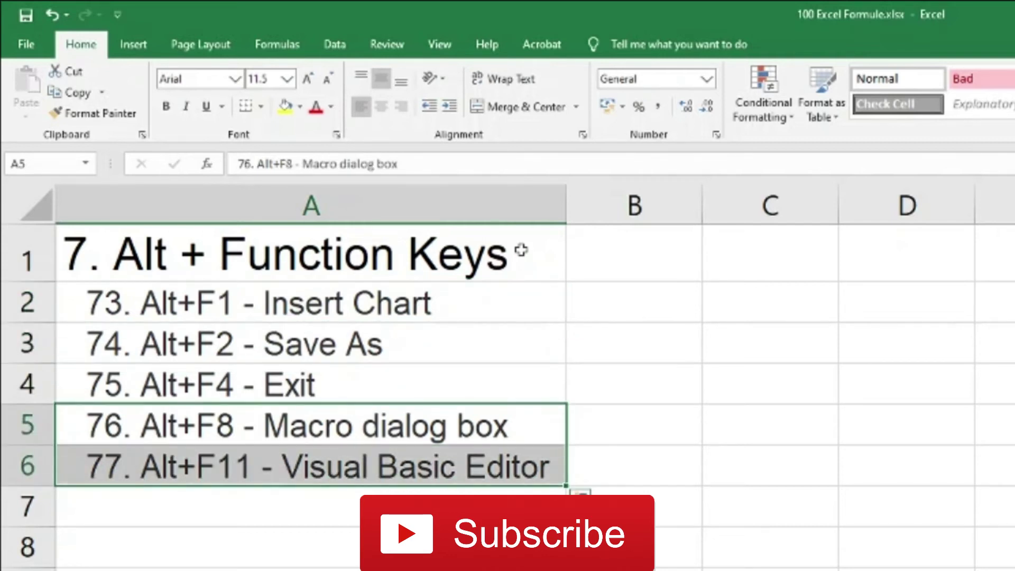
key(ctrl+b)
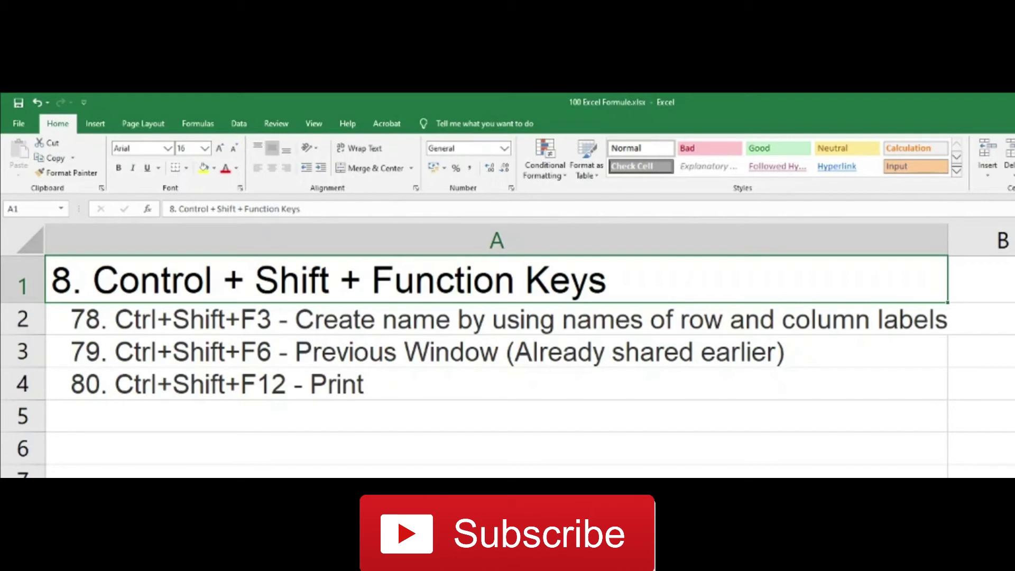
Step: Append "Ctrl + P" after a wide gap to the Print entry in A4 of the Control + Shift + Function Keys sheet
key(Down)
key(Down)
key(Down)
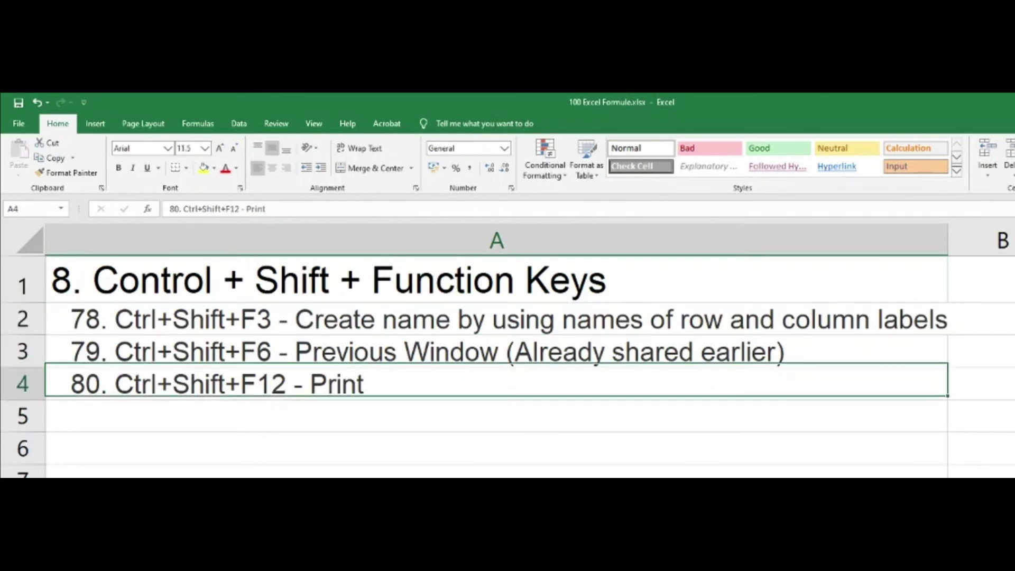
key(F2)
text(Ctr)
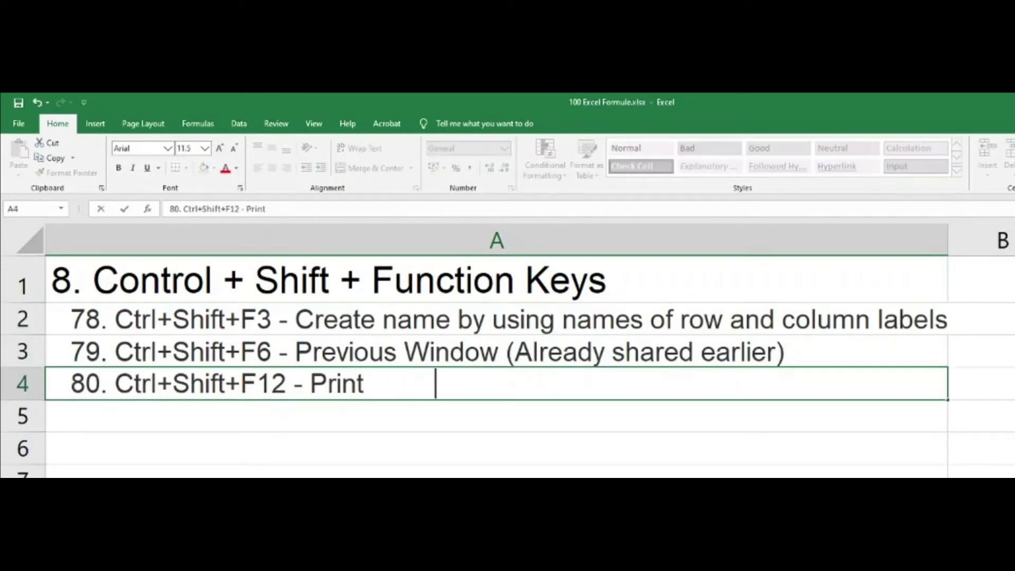
text(l + P)
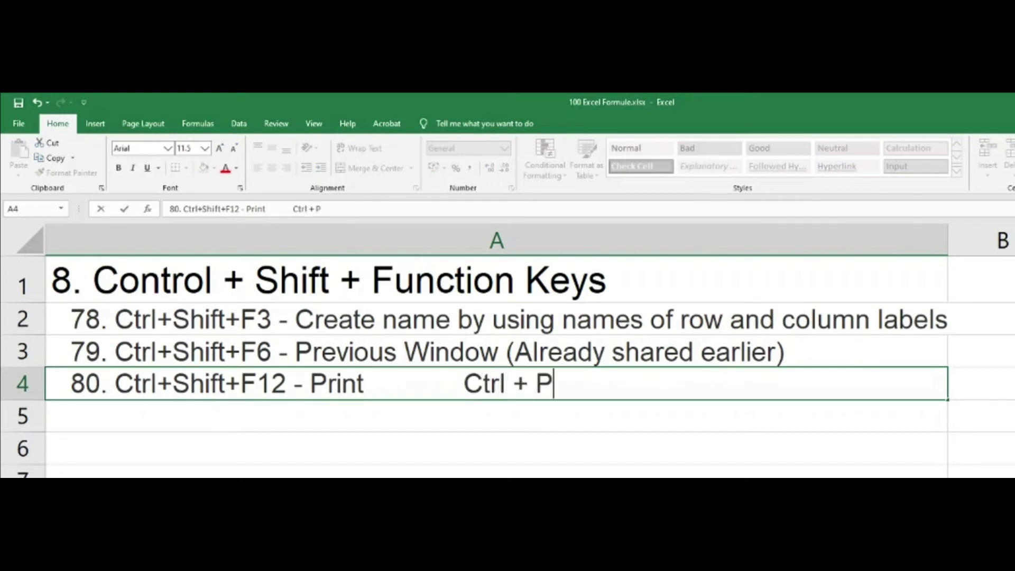
key(Return)
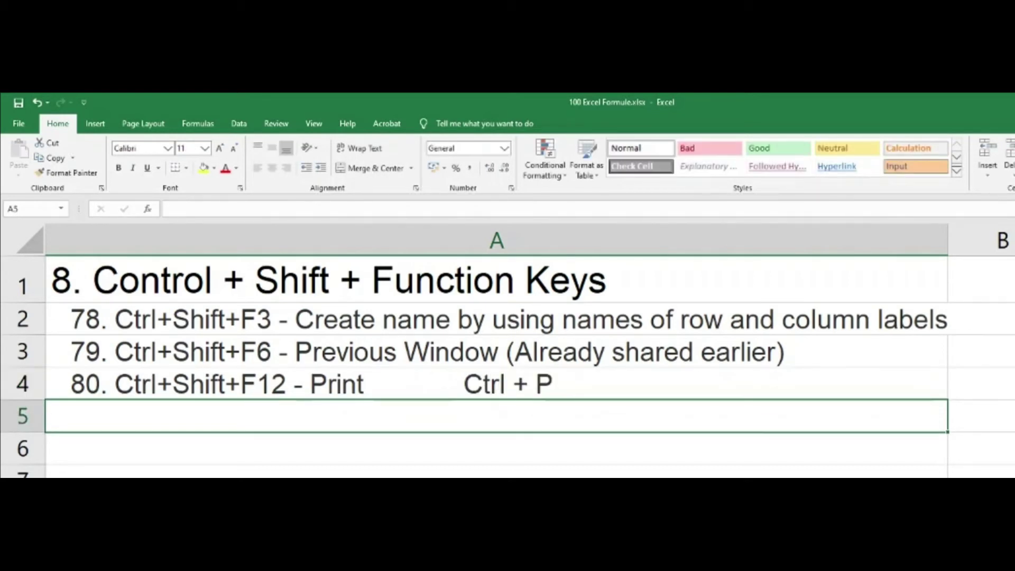
Step: View the print page for the Control + Shift + Function Keys sheet and return to the worksheet
key(ctrl+shift+F12)
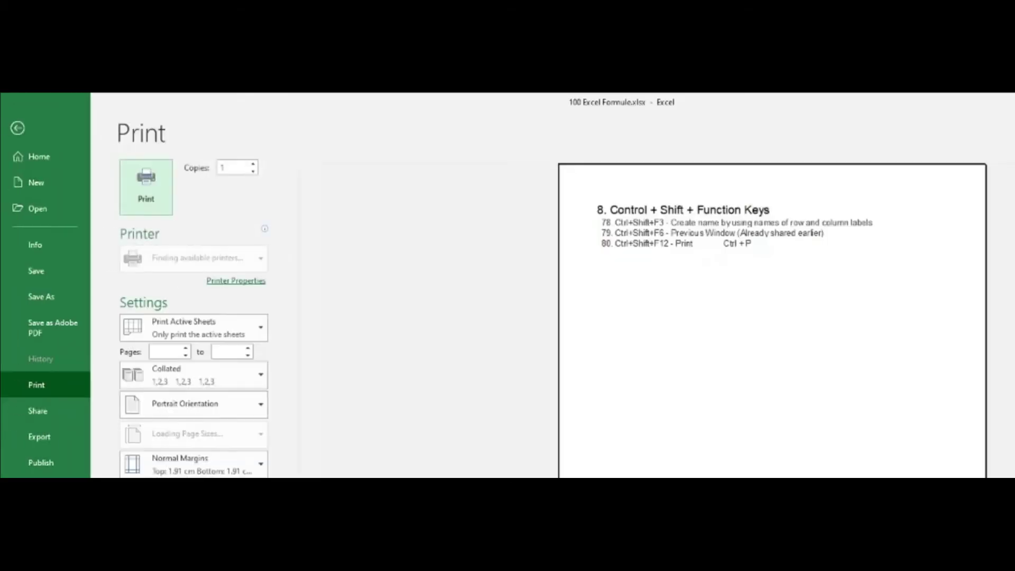
key(Escape)
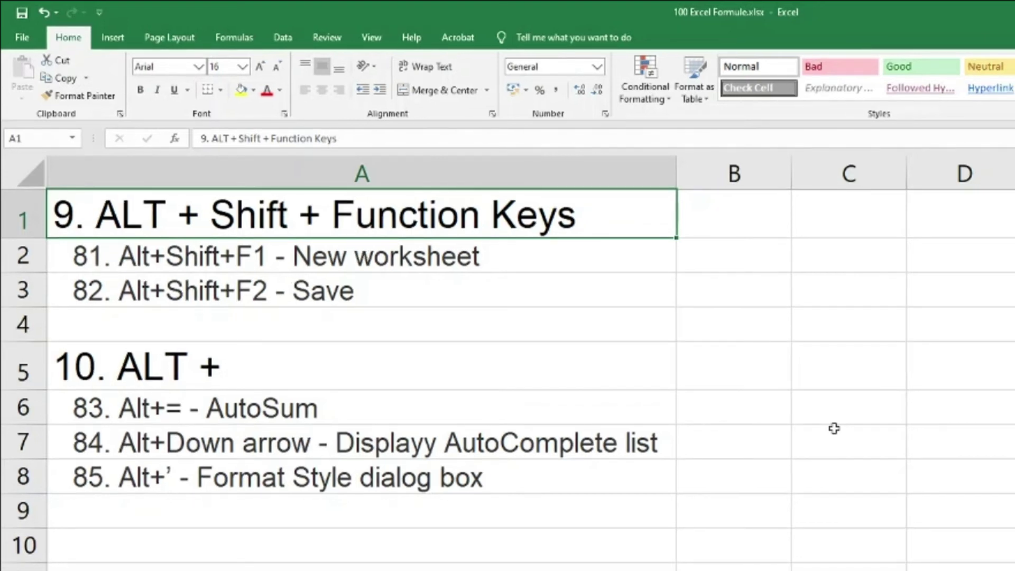
key(Down)
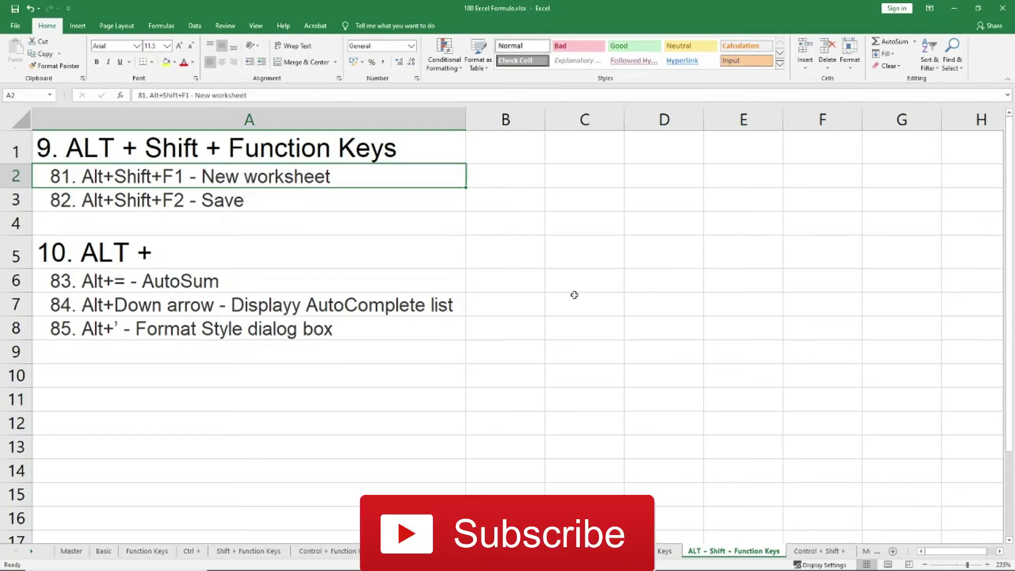
key(Down)
key(Down)
key(Down)
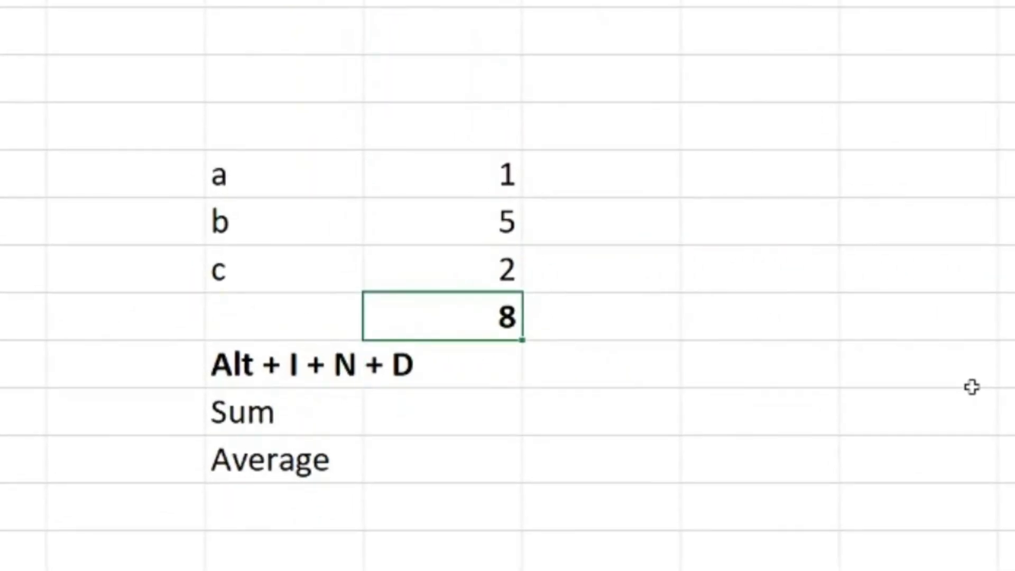
Step: Clear the total below the a, b, c values and the "Alt + I + N + D" note in the row beneath it
key(Delete)
key(Down)
key(Left)
key(Delete)
key(Up)
key(Right)
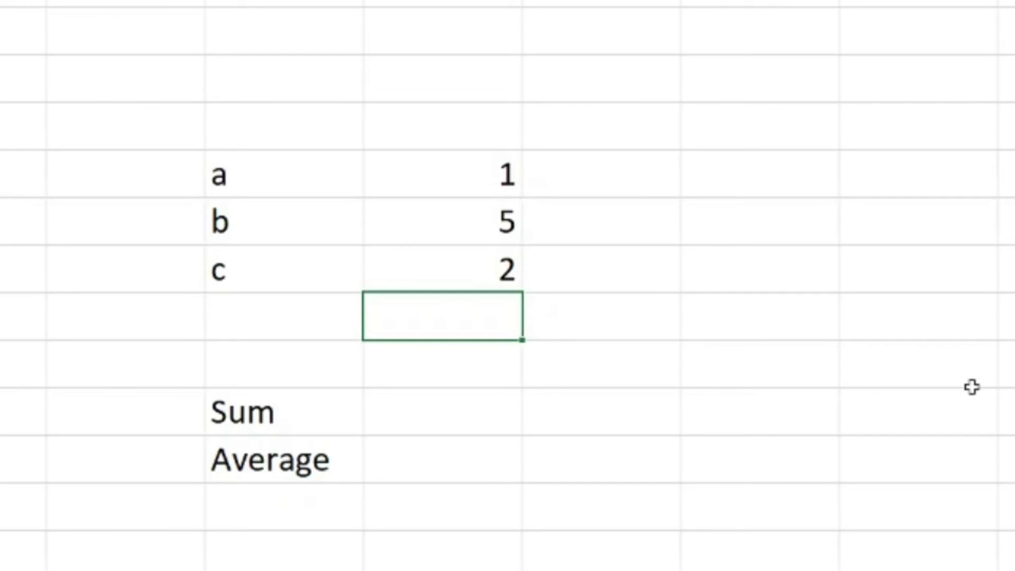
Step: Enter a manual SUM formula for D5:D7 in D8 and clear the cell again
drag(437, 159, 452, 280)
click(458, 307)
text(=sum()
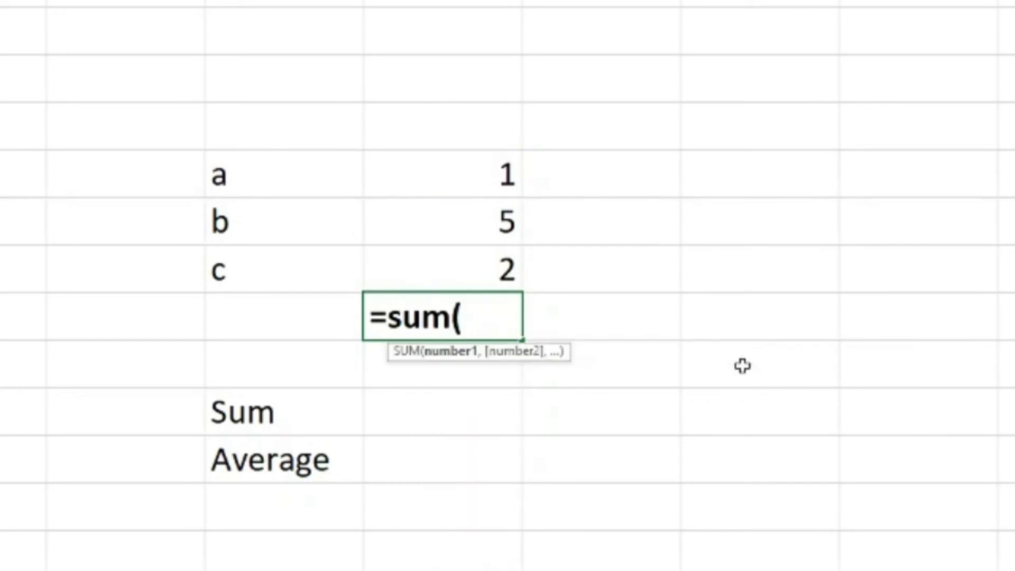
key(Up)
key(shift+Up)
key(shift+Up)
text())
key(Return)
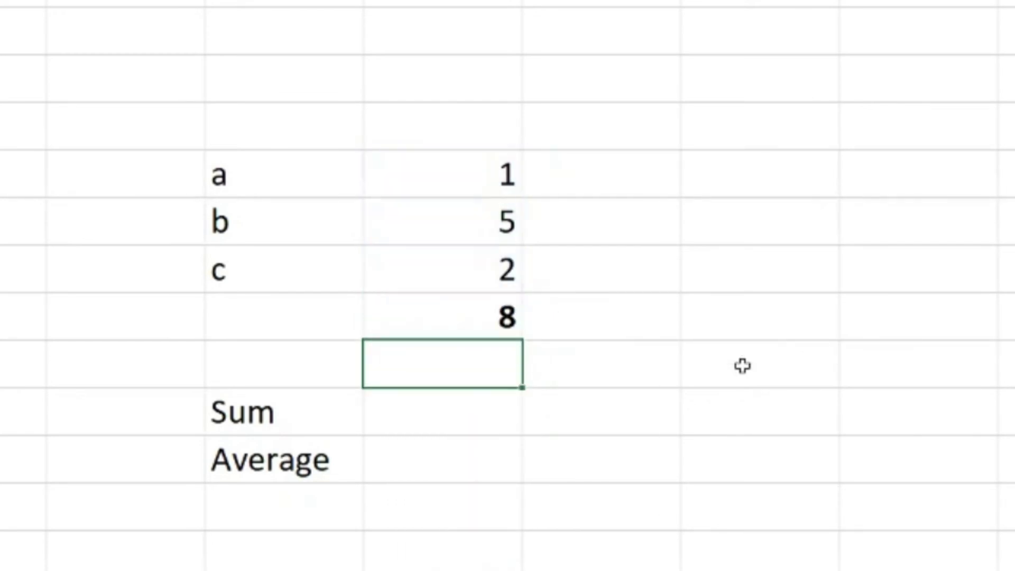
click(473, 324)
key(Delete)
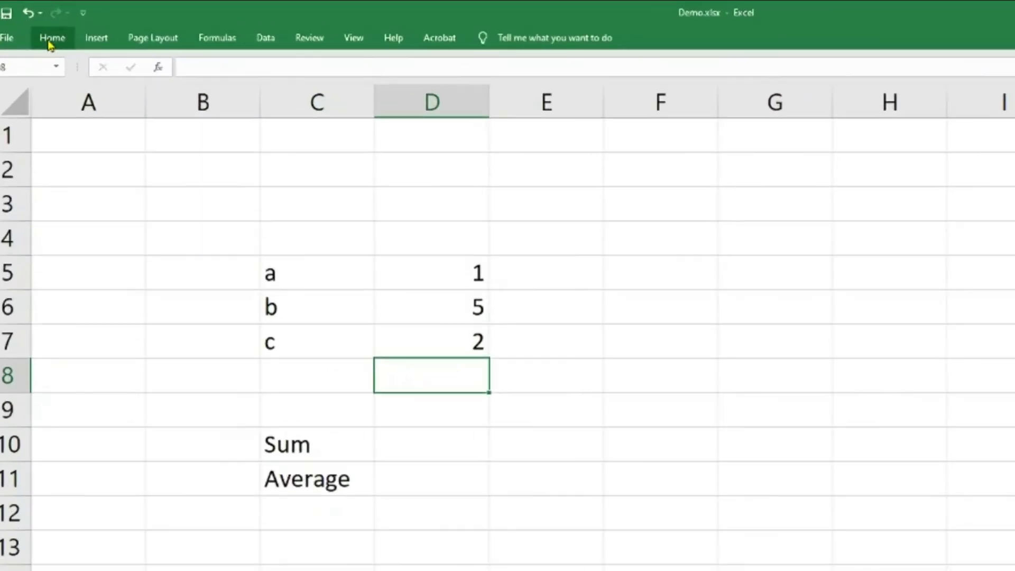
Step: Insert an AutoSum of the Numbers range in D8 from the Home commands and delete it again
click(50, 40)
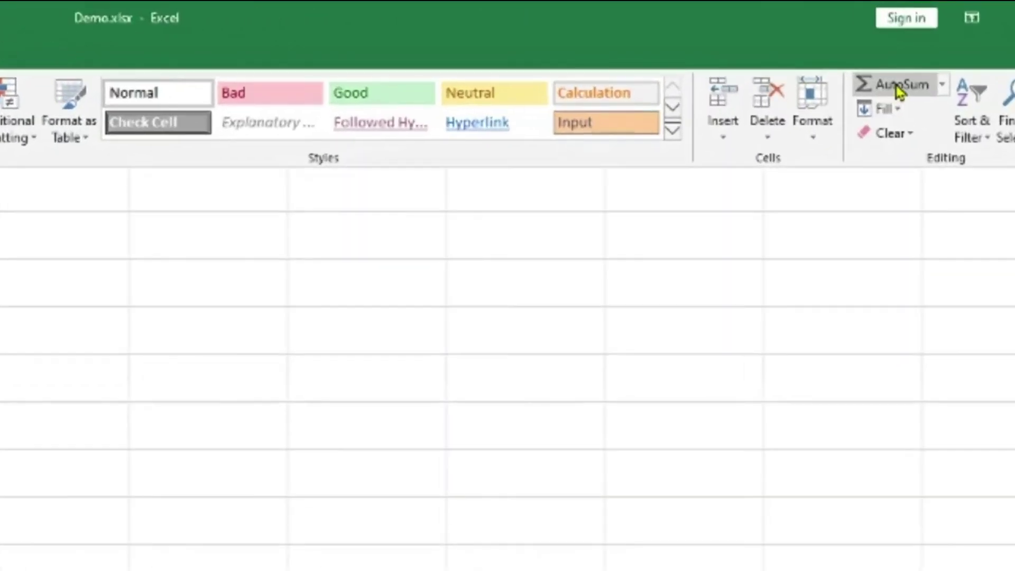
click(893, 49)
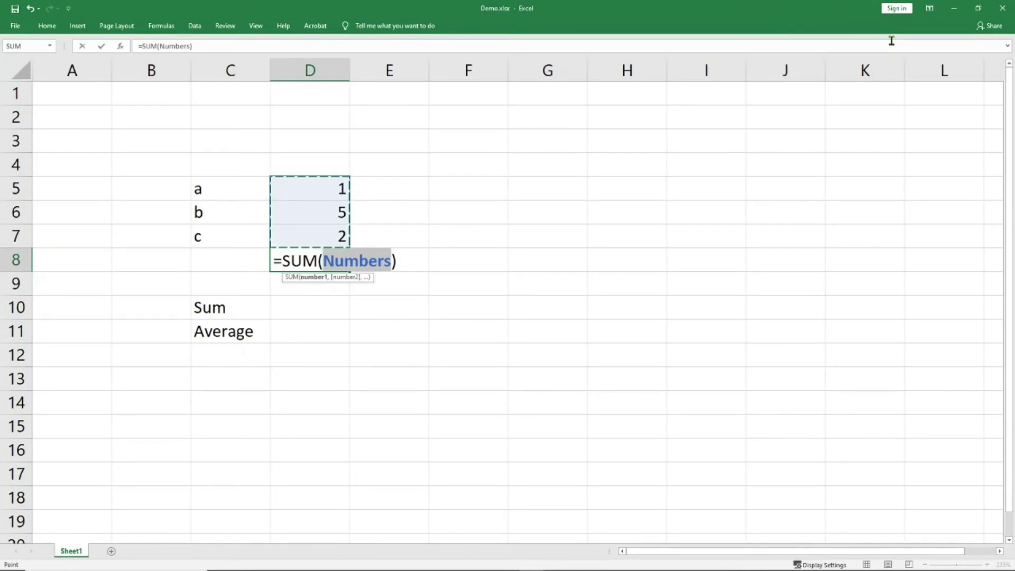
key(Return)
key(Up)
key(Delete)
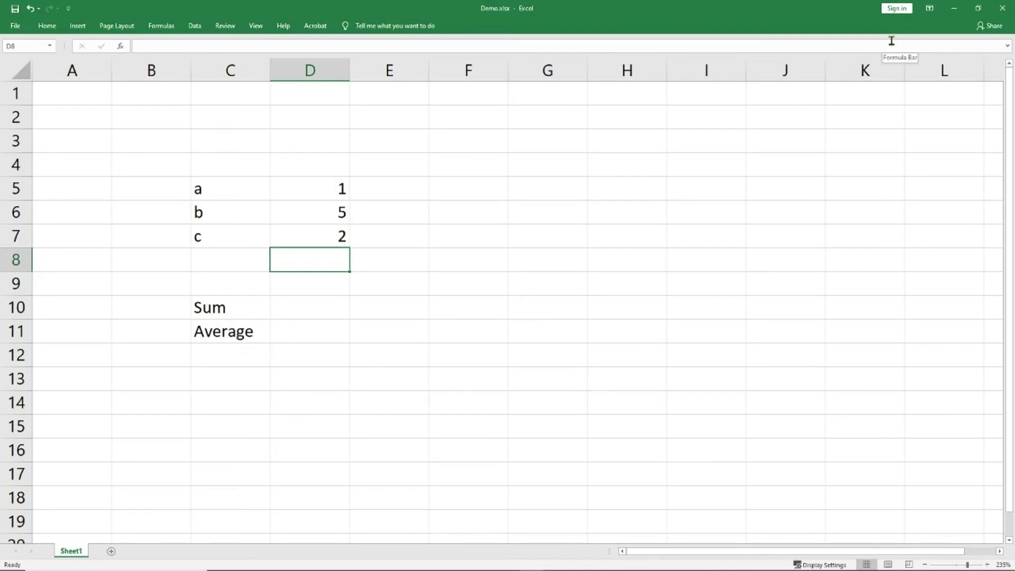
Step: Insert an AutoSum of the Numbers range in D8 with the keyboard shortcut and inspect its formula
key(alt+equal)
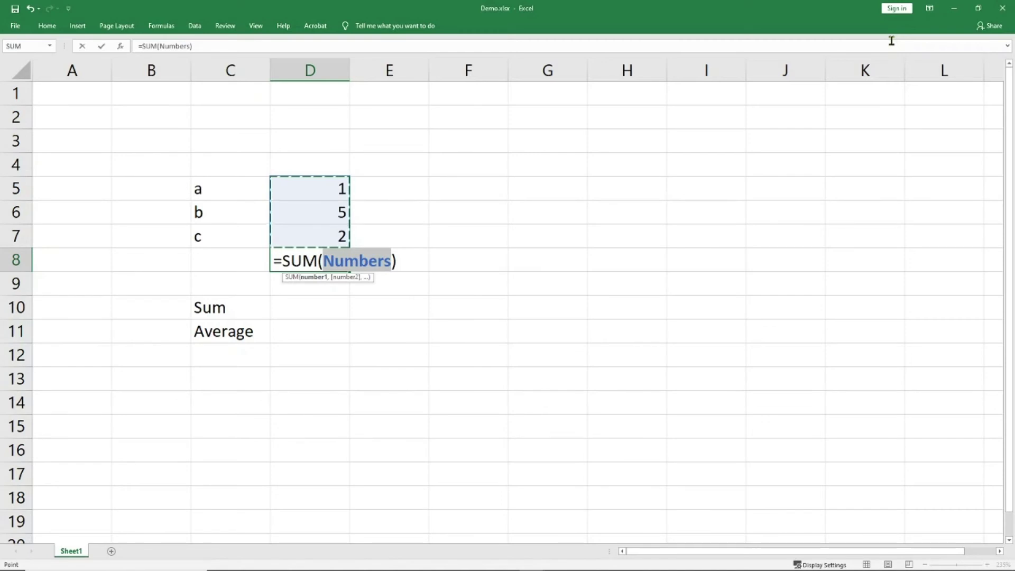
key(Return)
key(Up)
key(F2)
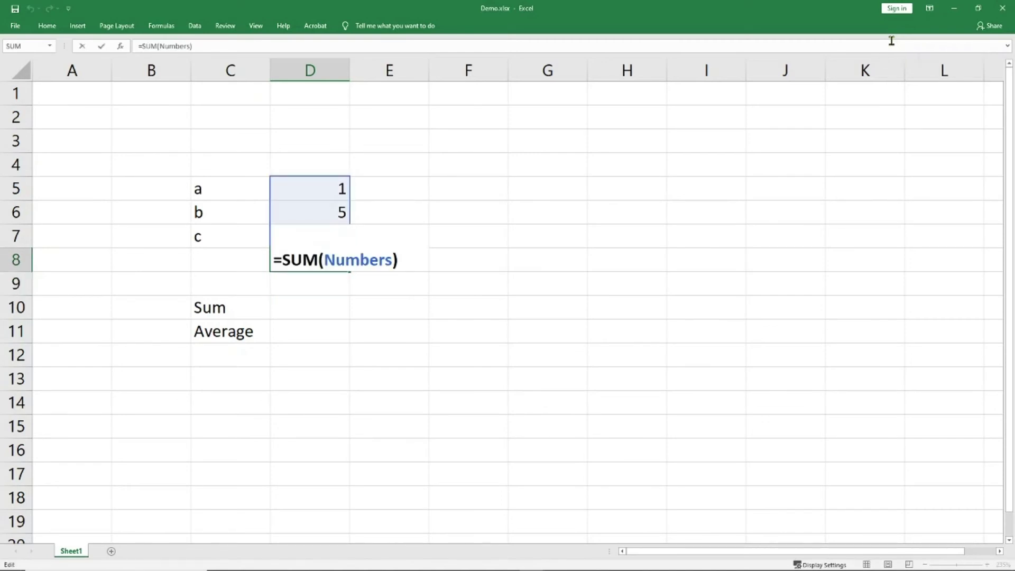
key(Escape)
Step: Enter 1 in both D4 and D3 above the existing values
key(Up)
key(Up)
key(Up)
key(Up)
text(1)
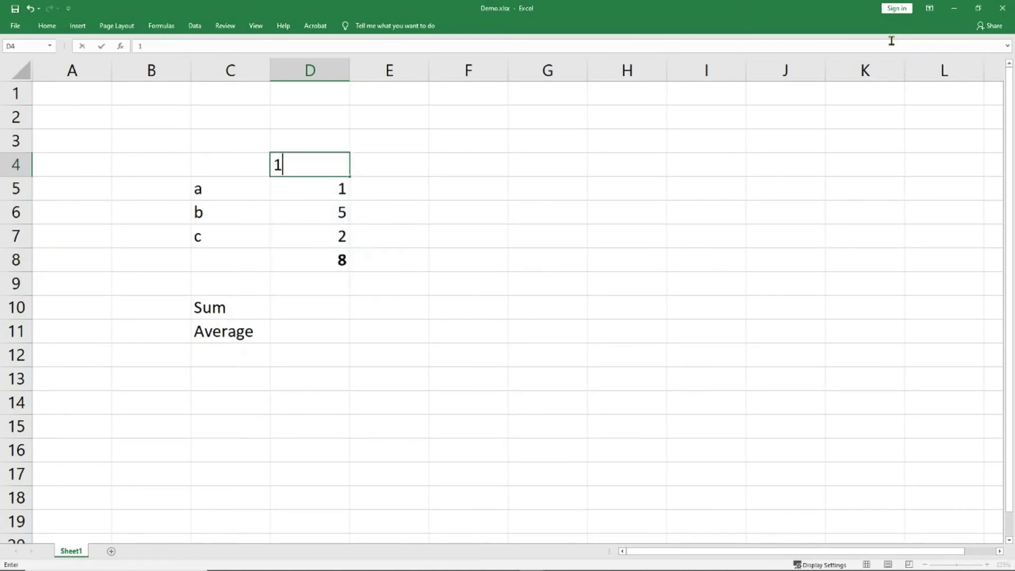
key(Up)
text(1)
key(Return)
Step: Clear the total in D8 and try an AutoSum over D3:D7 without committing it
key(Down)
key(Down)
key(Down)
key(Down)
key(Delete)
key(alt+equal)
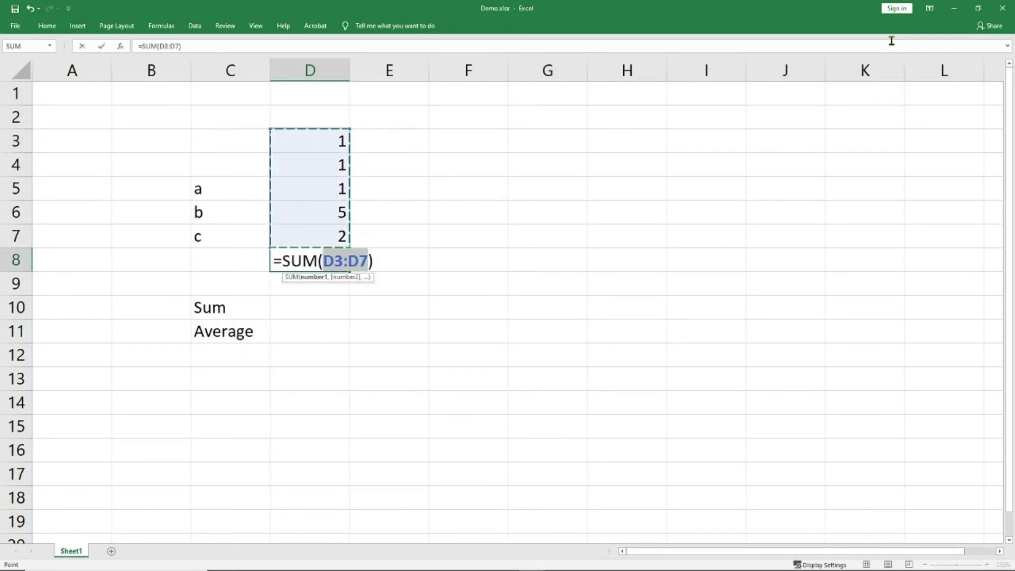
key(Escape)
Step: Enter 2 in D1, leaving D2 blank above the column of values
key(Up)
key(Up)
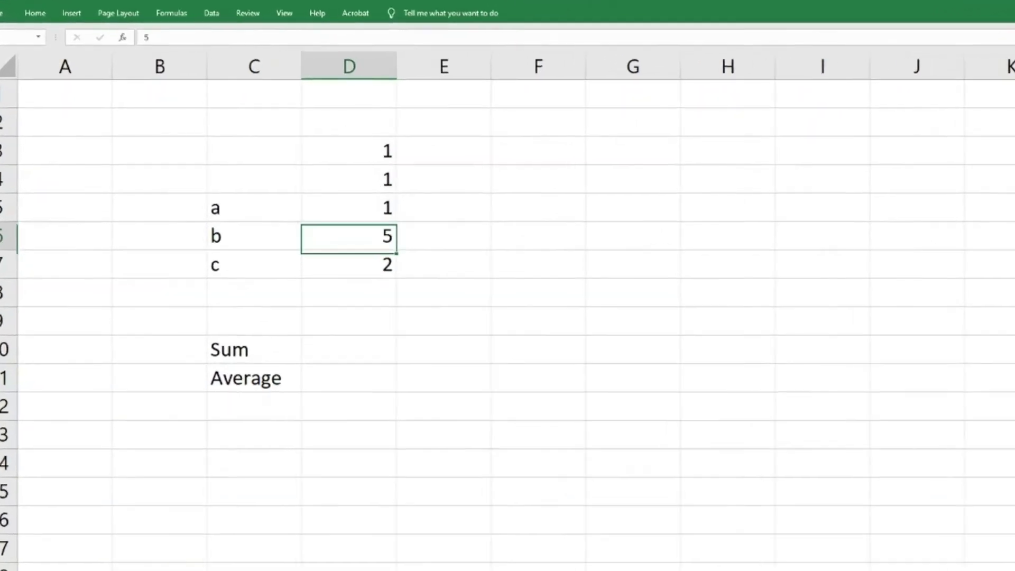
key(Up)
key(Up)
key(Up)
key(Up)
key(Up)
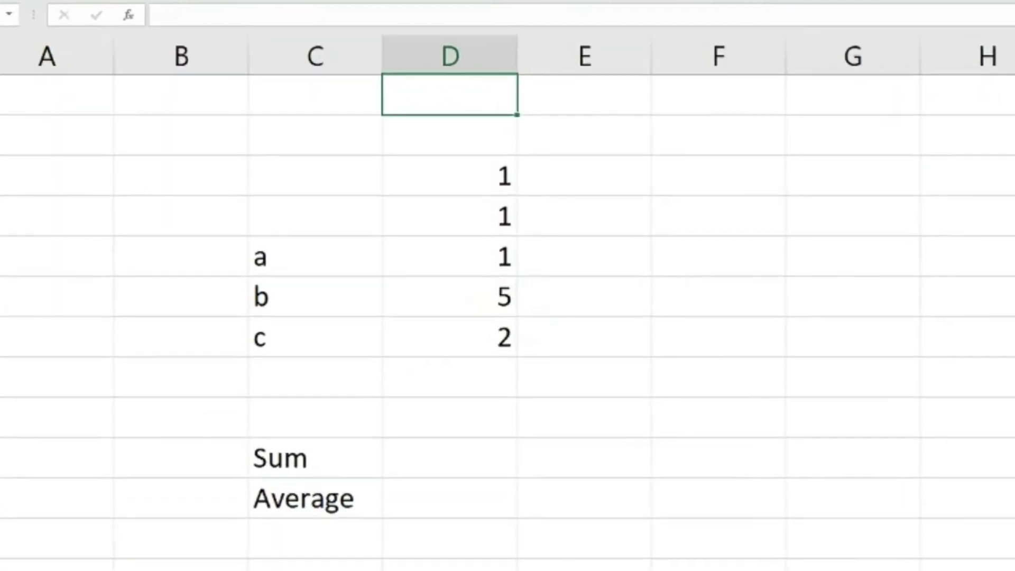
text(2)
key(Return)
Step: Insert an AutoSum of D3:D7 in D8 and inspect the range its formula uses
key(Down)
key(Down)
key(Down)
key(Down)
key(Down)
key(Down)
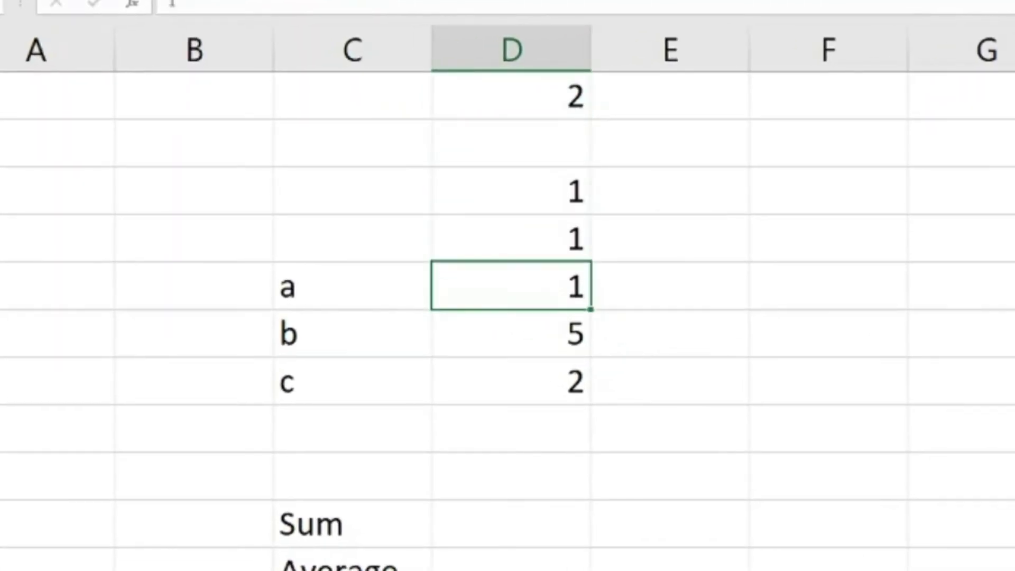
key(Return)
key(Up)
key(F2)
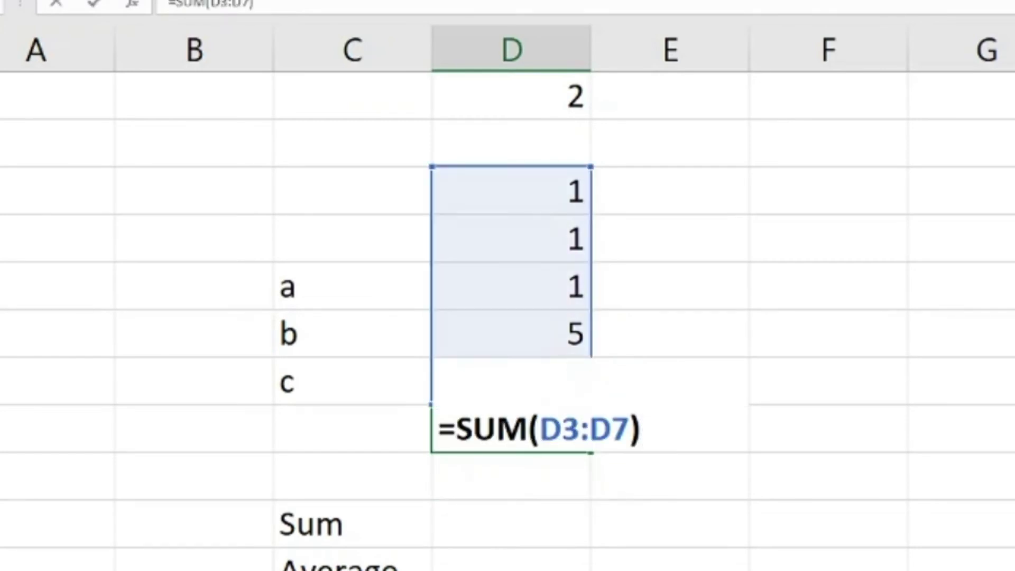
key(Escape)
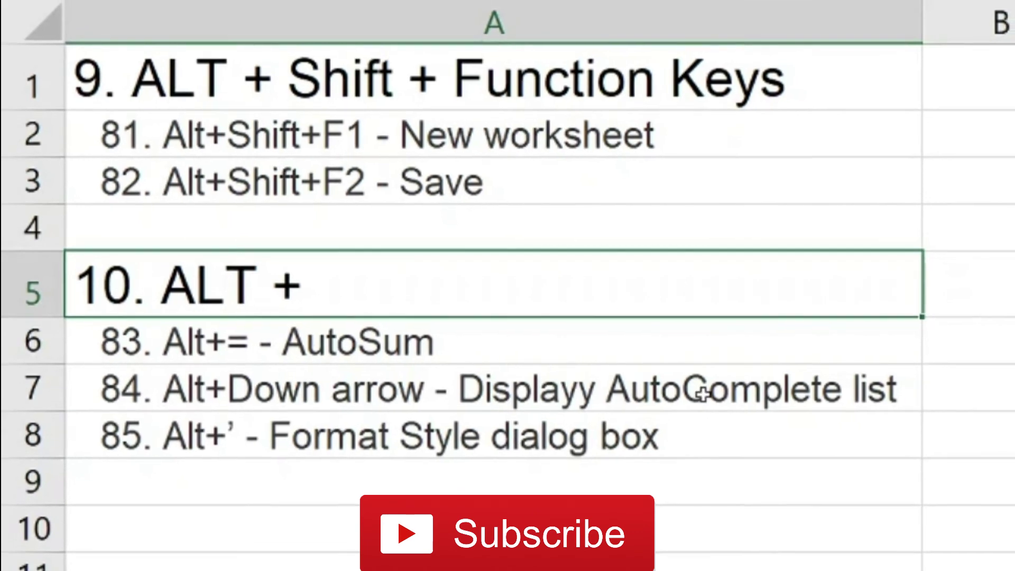
Step: Display the AutoComplete list on the Alt+Down arrow entry in A7 of the ALT + Shift + Function Keys sheet and dismiss it
click(702, 394)
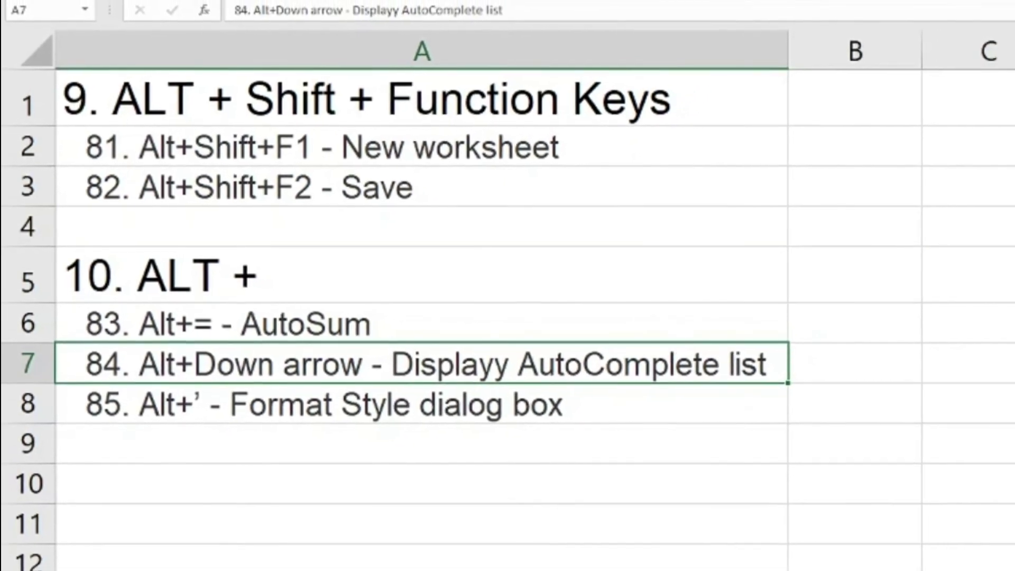
key(alt+Down)
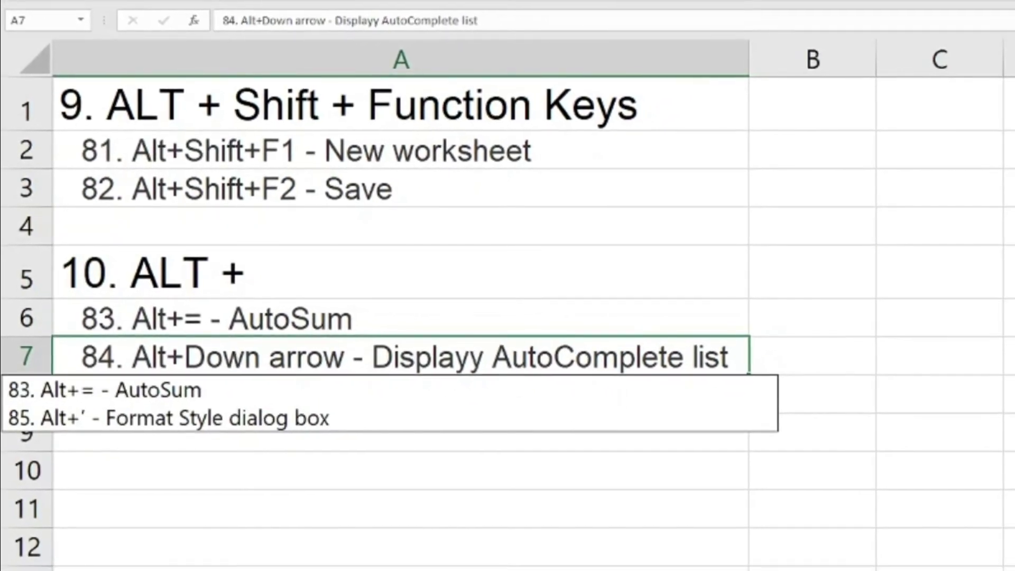
key(Escape)
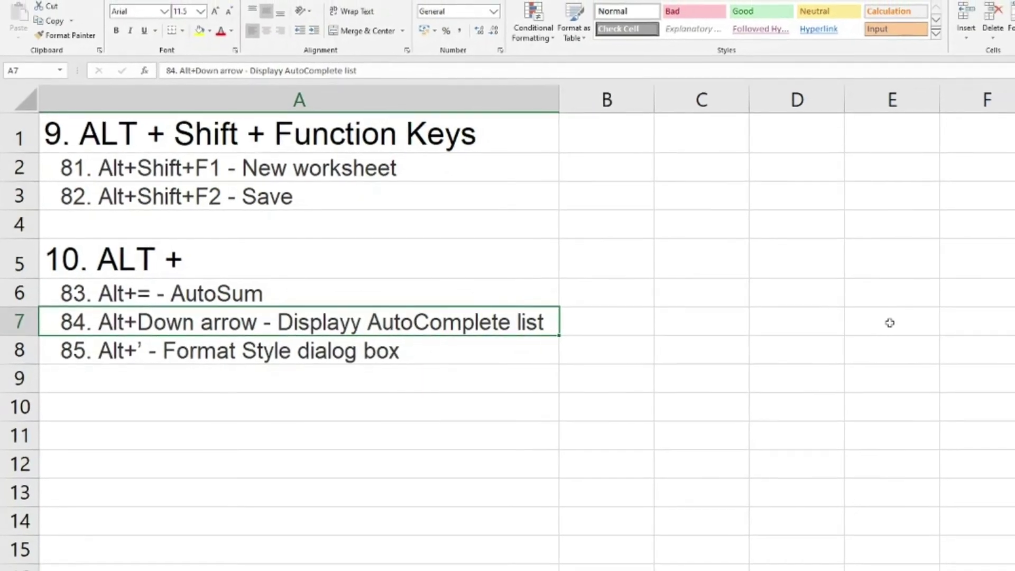
Step: Open the Style dialog box from the Format Style entry in A8 and close it without changes
key(Down)
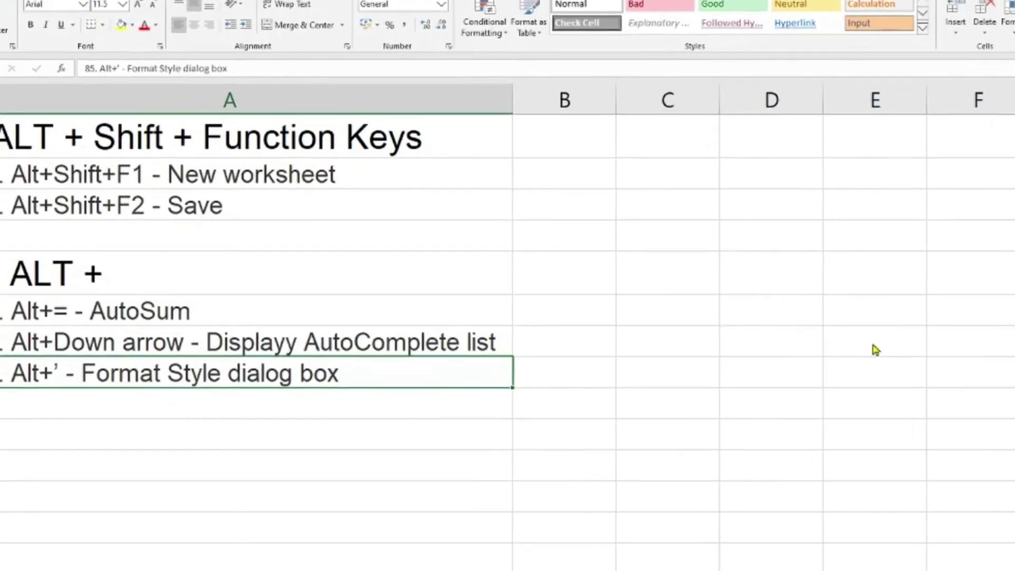
key(alt+apostrophe)
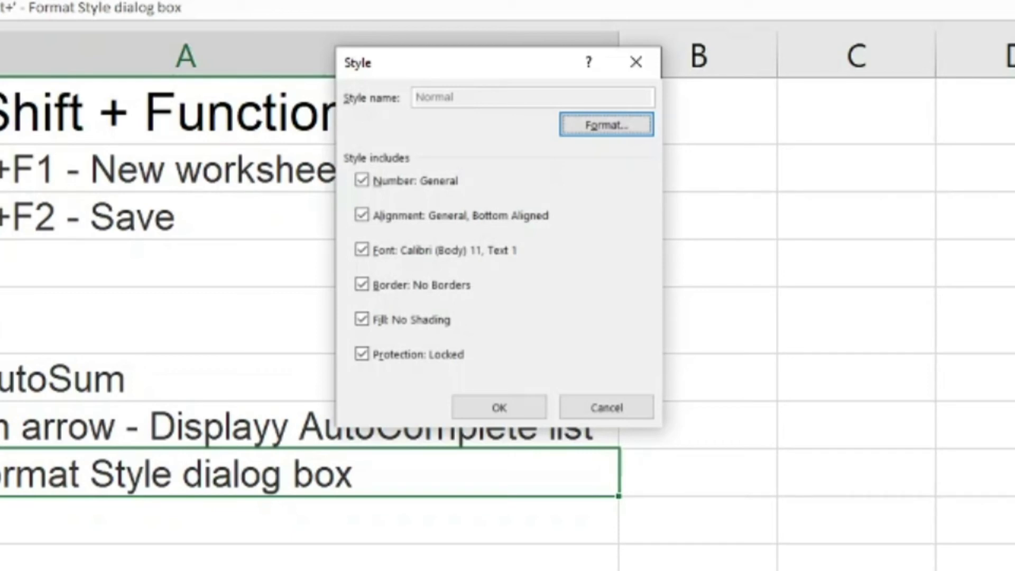
key(Escape)
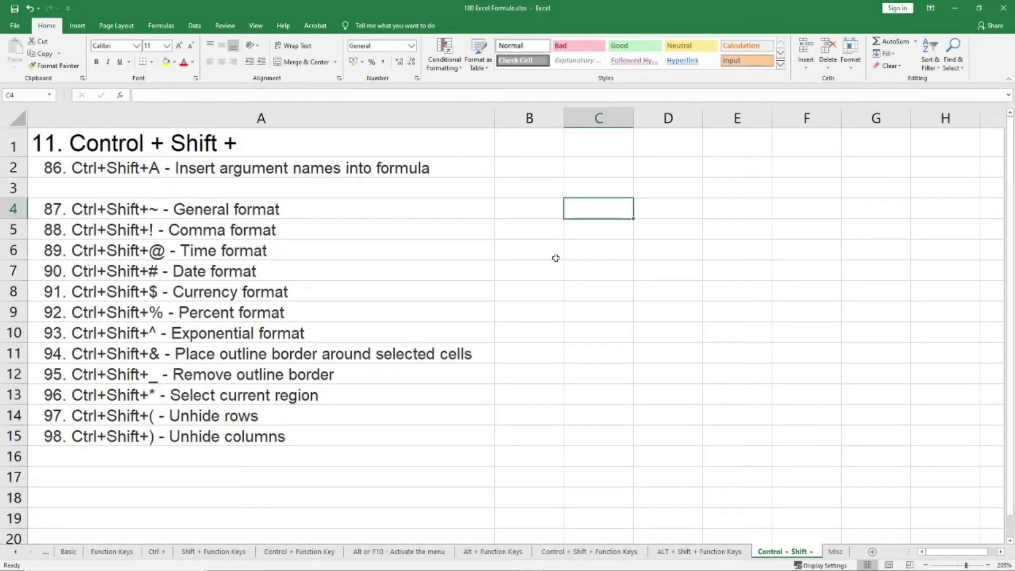
Step: View the number format categories in Format Cells for C4 of the Control + Shift + sheet, and close the dialog without changes
key(ctrl+shift+f)
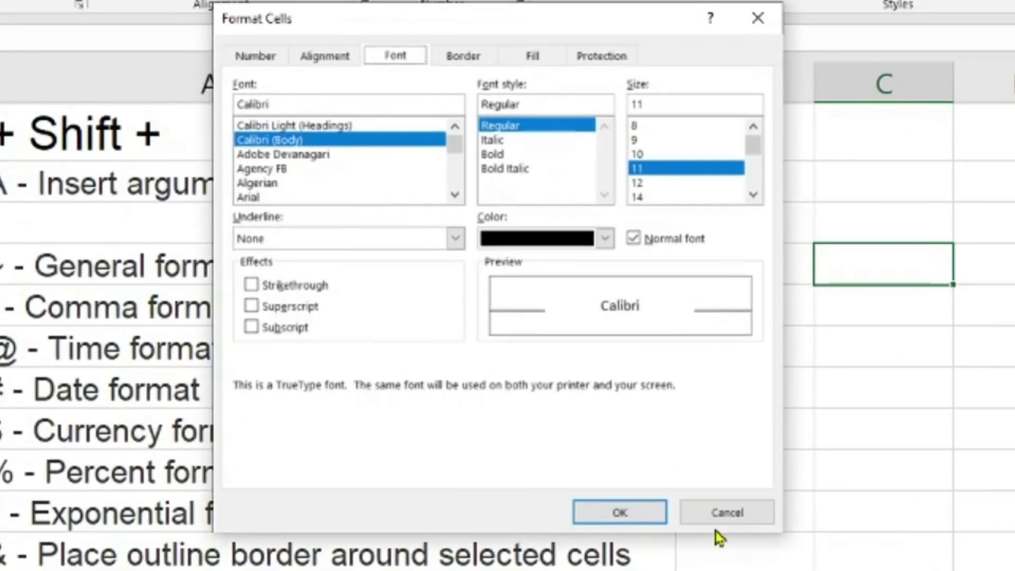
click(254, 57)
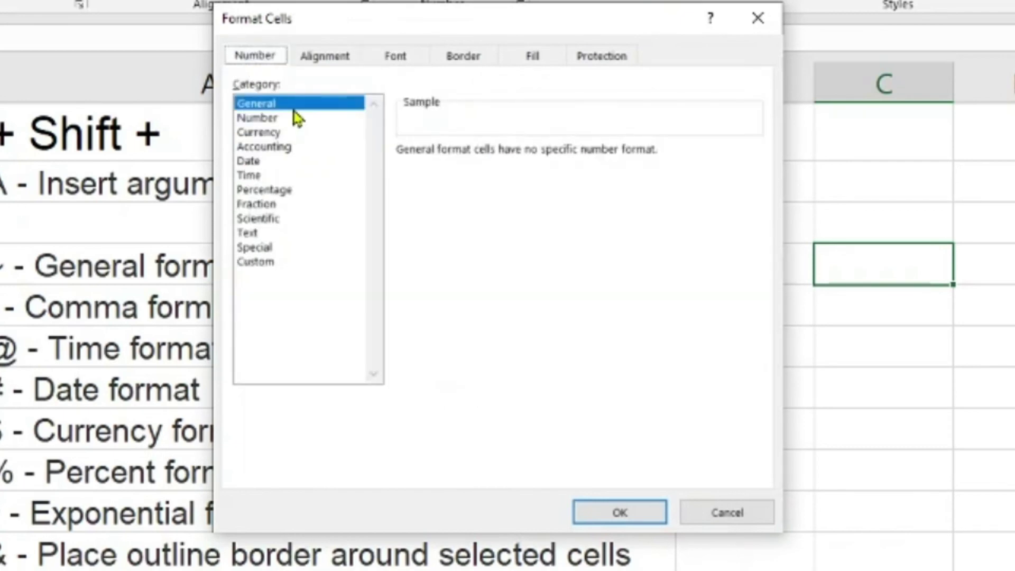
drag(416, 21, 1014, 132)
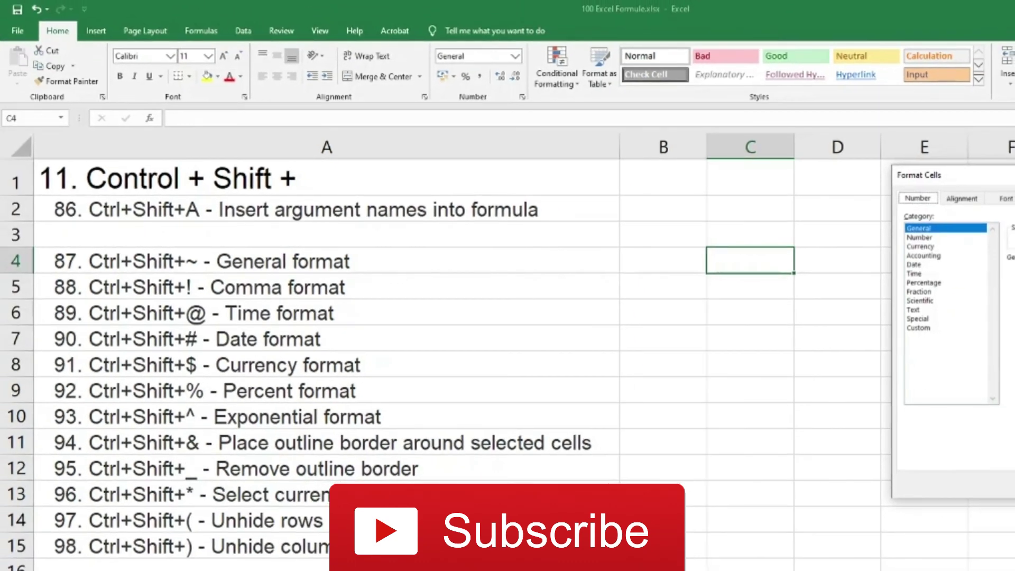
key(Escape)
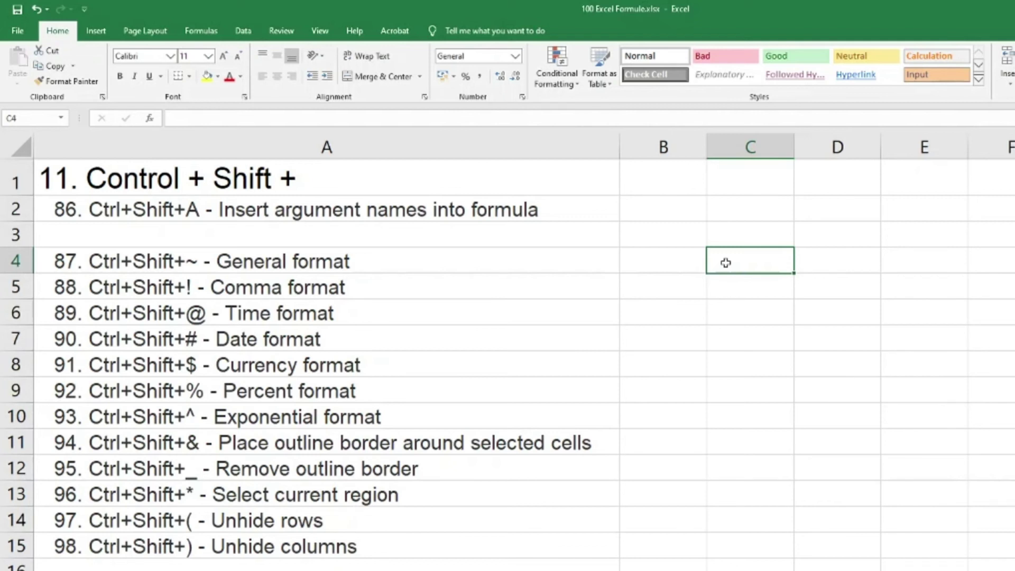
Step: Enter 12345 in C4 and apply the comma number format with two decimals
text(12345)
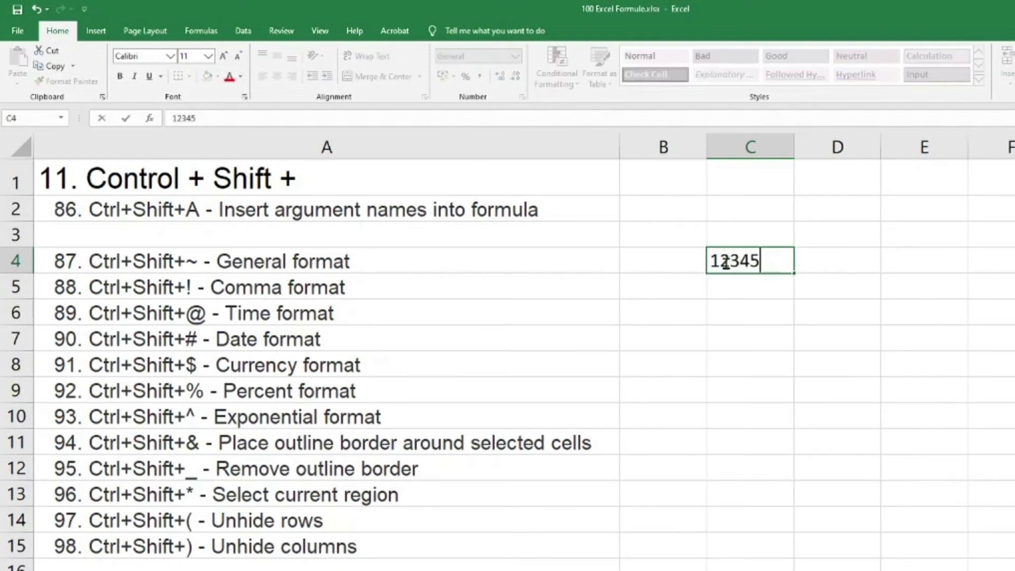
key(ctrl+Return)
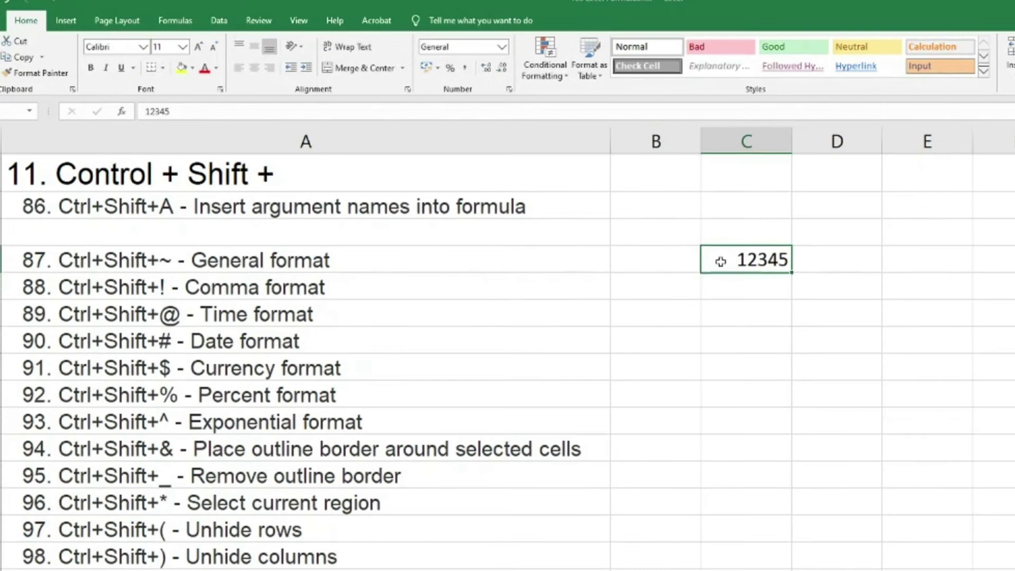
key(ctrl+shift+1)
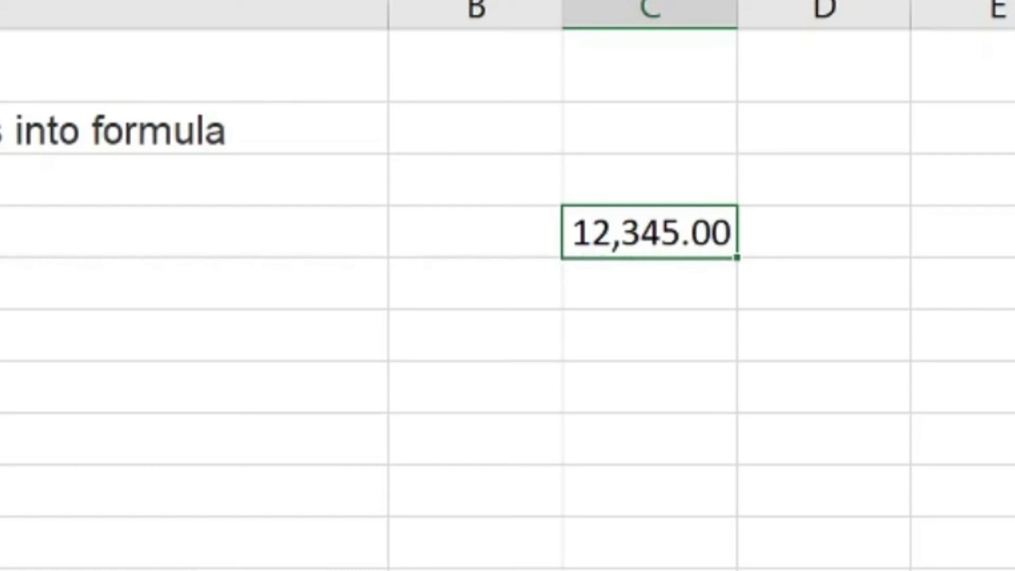
Step: Append "Alt + H + K" to the General format entry in A4
key(Left)
key(Left)
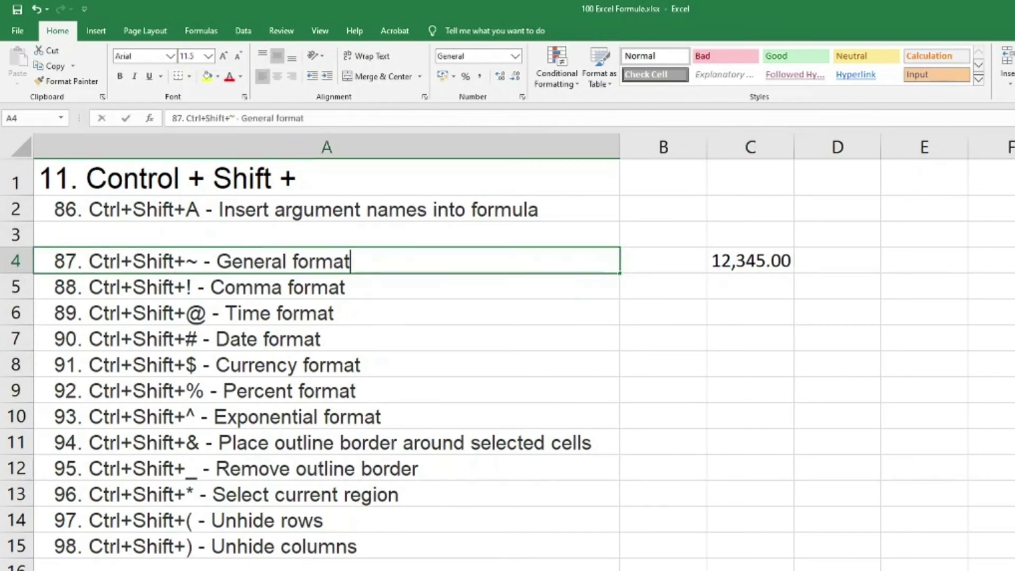
key(F2)
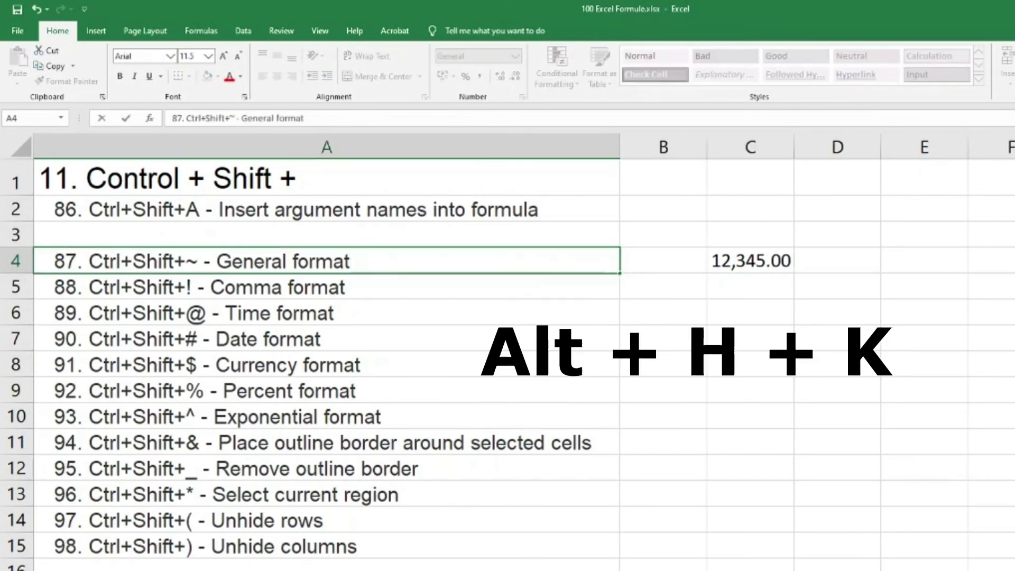
text(Alt + H)
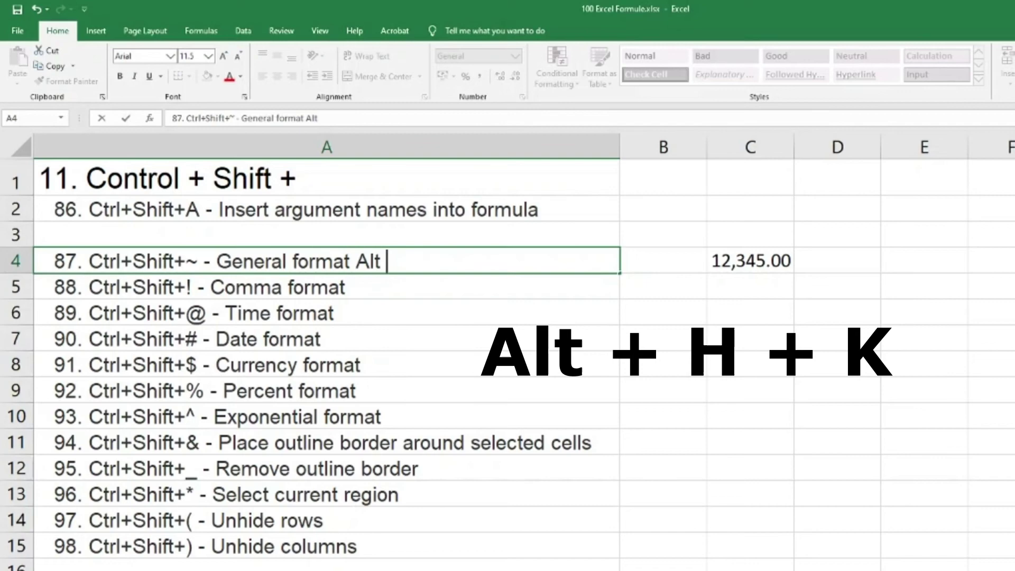
text( + K)
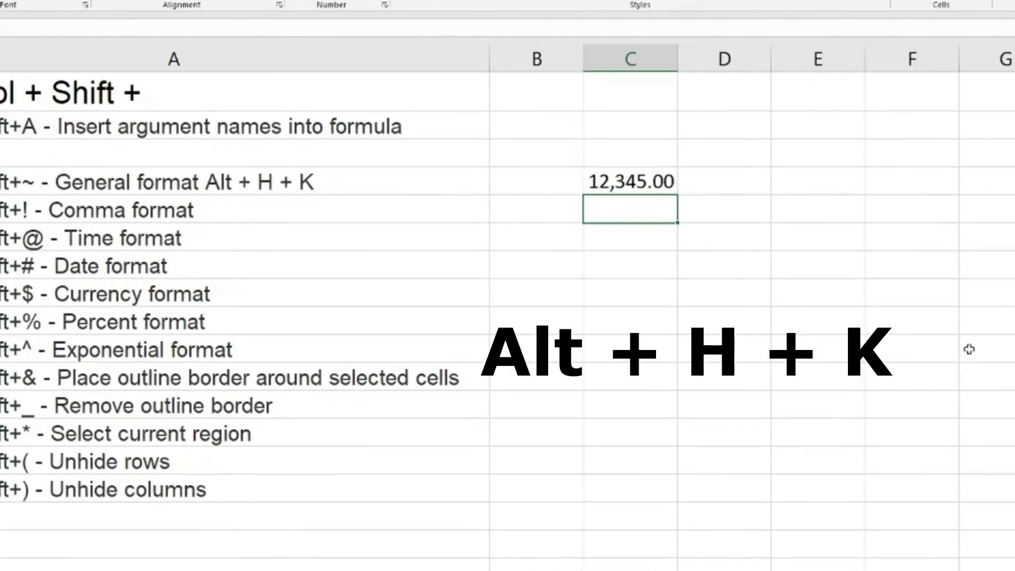
Step: Enter 12345 in C5 and apply the Comma Style to it through the ribbon's key sequence
text(12345)
key(Return)
key(Up)
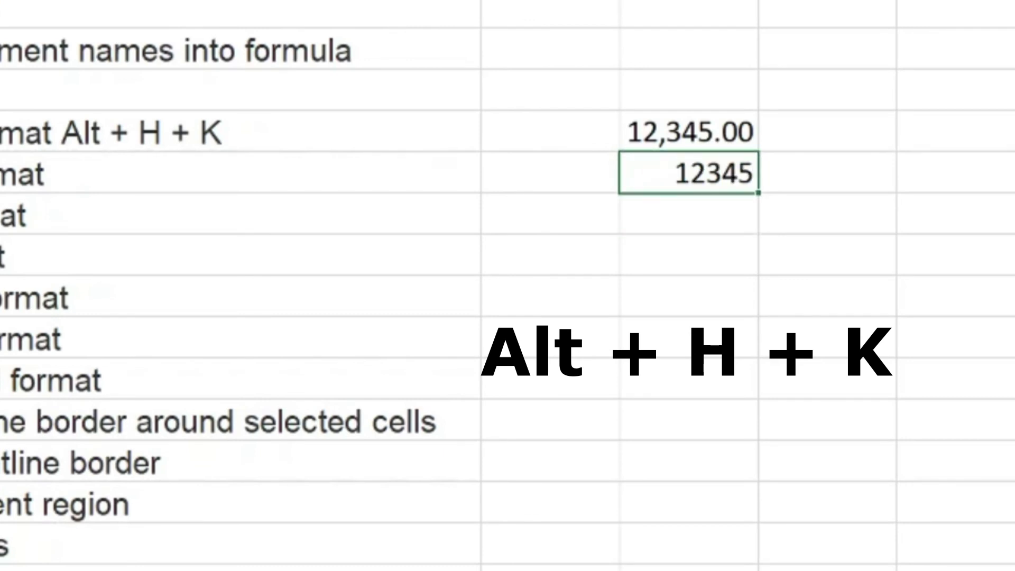
key(alt+h)
key(k)
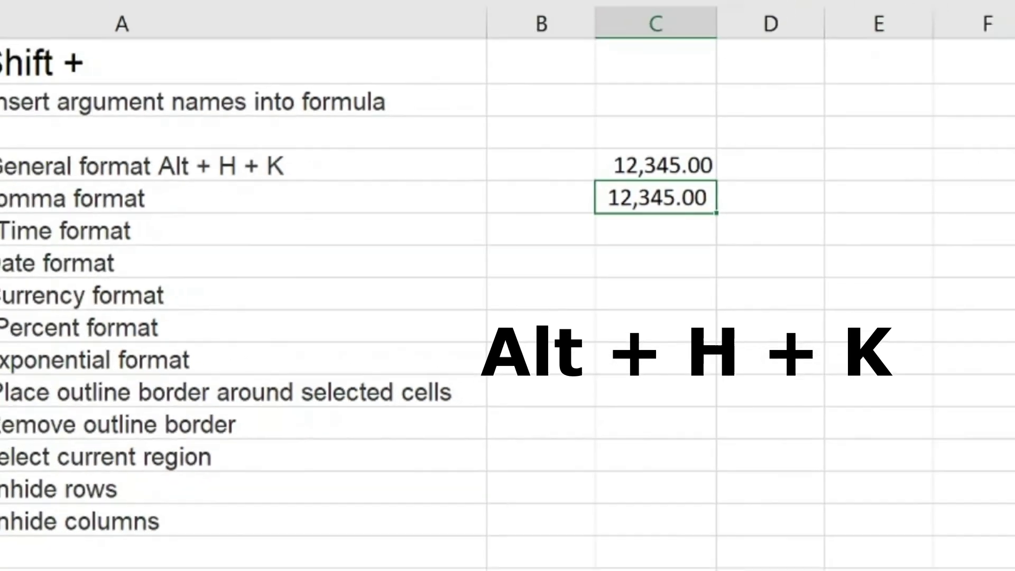
Step: Clear C4:C6, enter 0.855555 in C4 and apply the time format to it
key(Down)
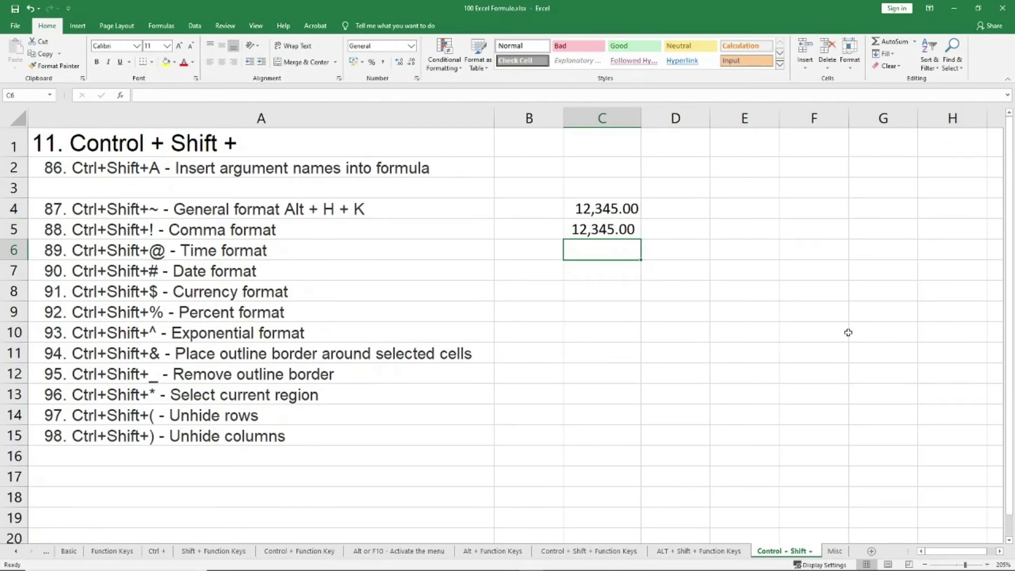
key(Up)
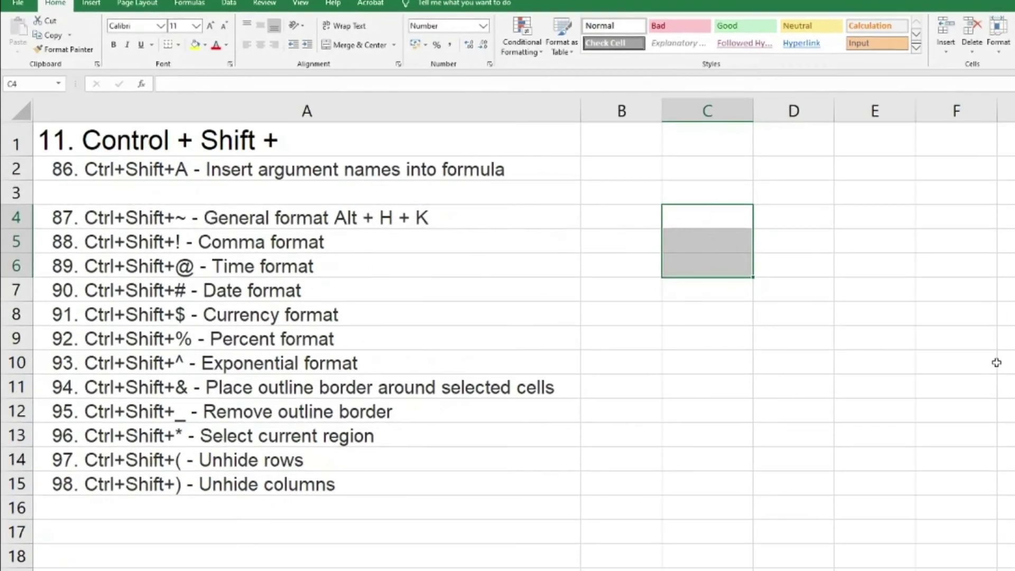
text(0.855555)
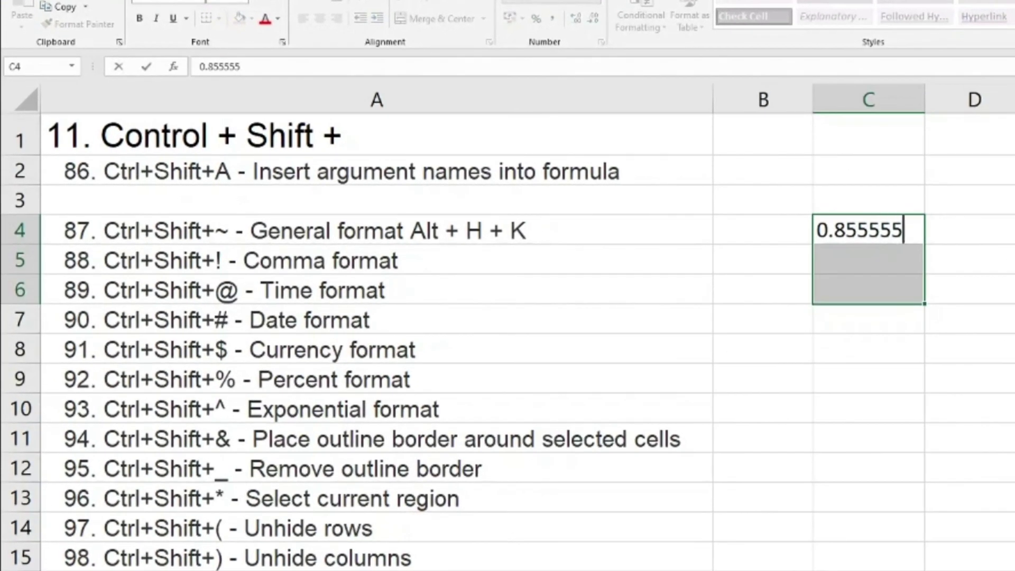
key(Return)
key(Up)
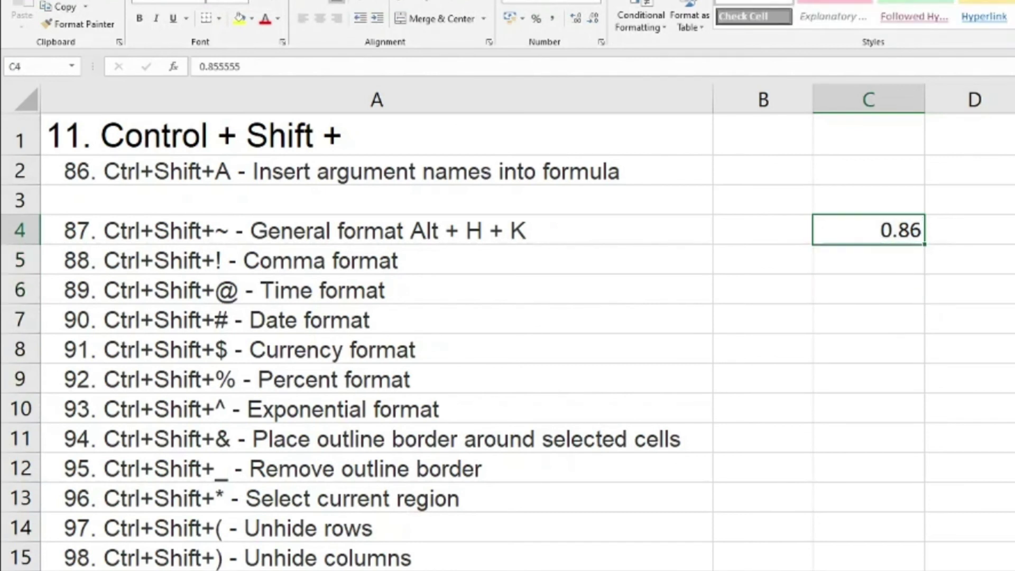
key(ctrl+shift+2)
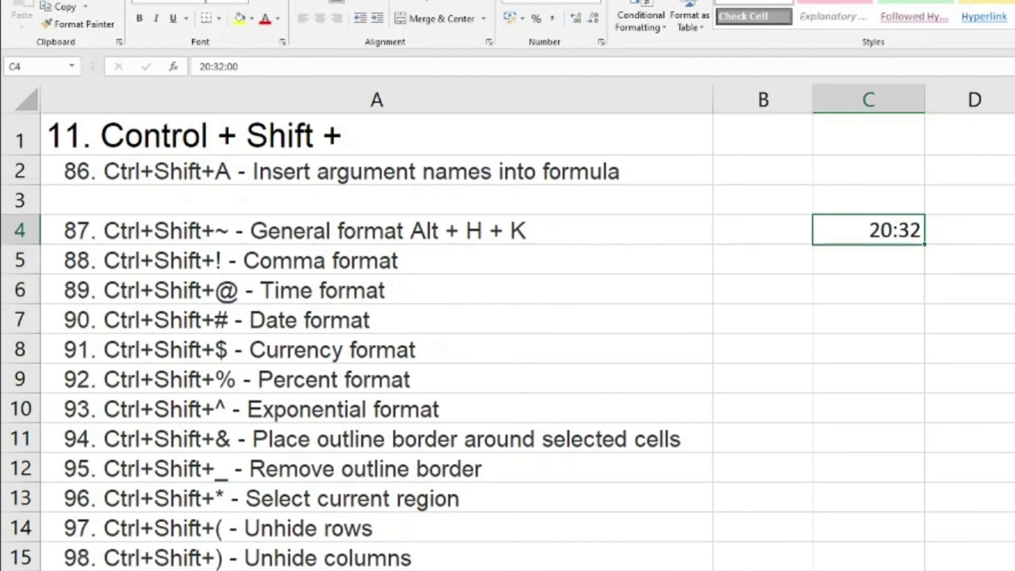
Step: Replace the content of C4 with 40456 in the comma number format with two decimals
key(Down)
key(Up)
key(Delete)
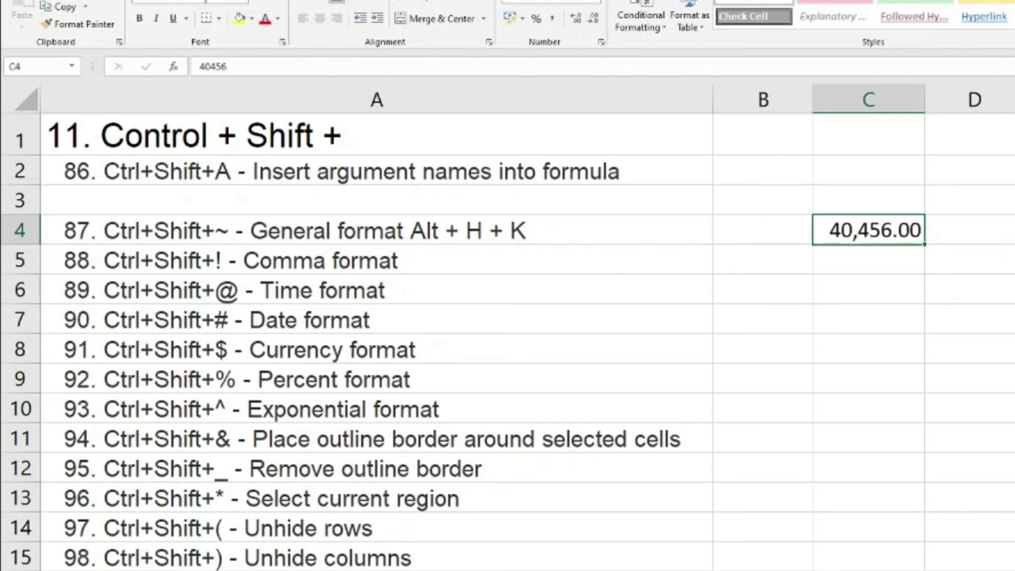
Step: Enter 40565 in C7, beside the Date format entry, and apply the date format to it
key(Down)
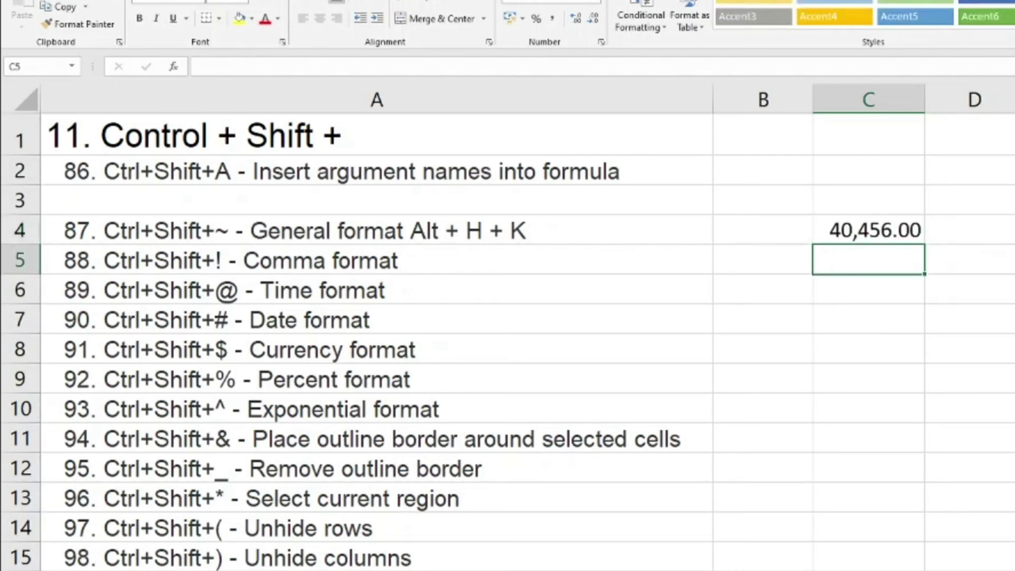
key(Down)
key(Down)
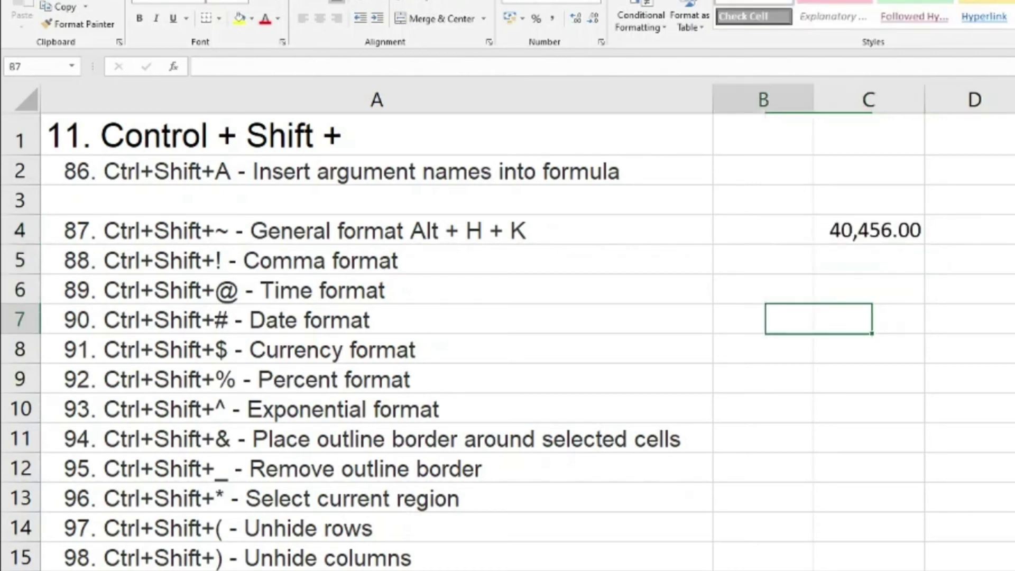
text(40)
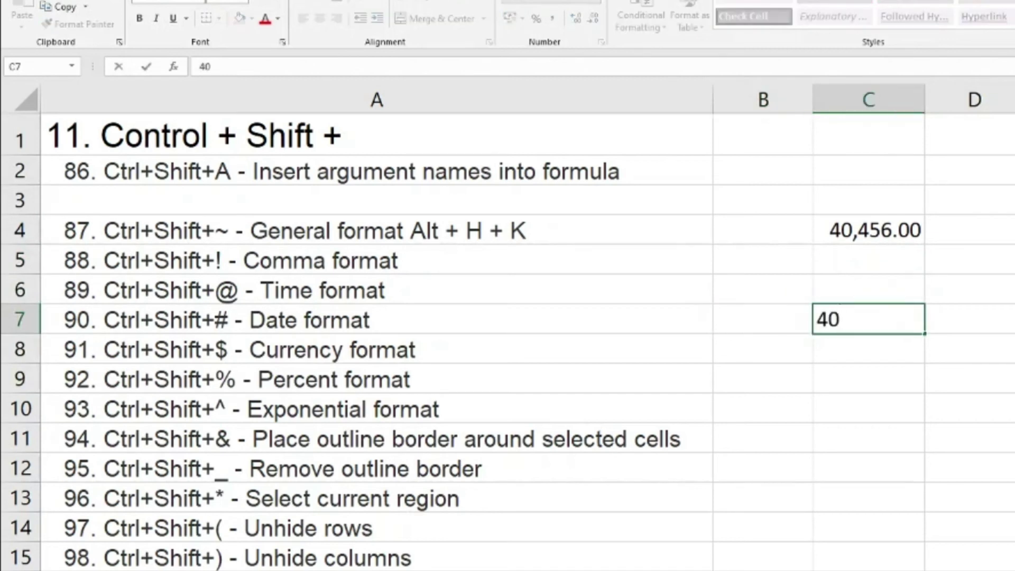
text(565)
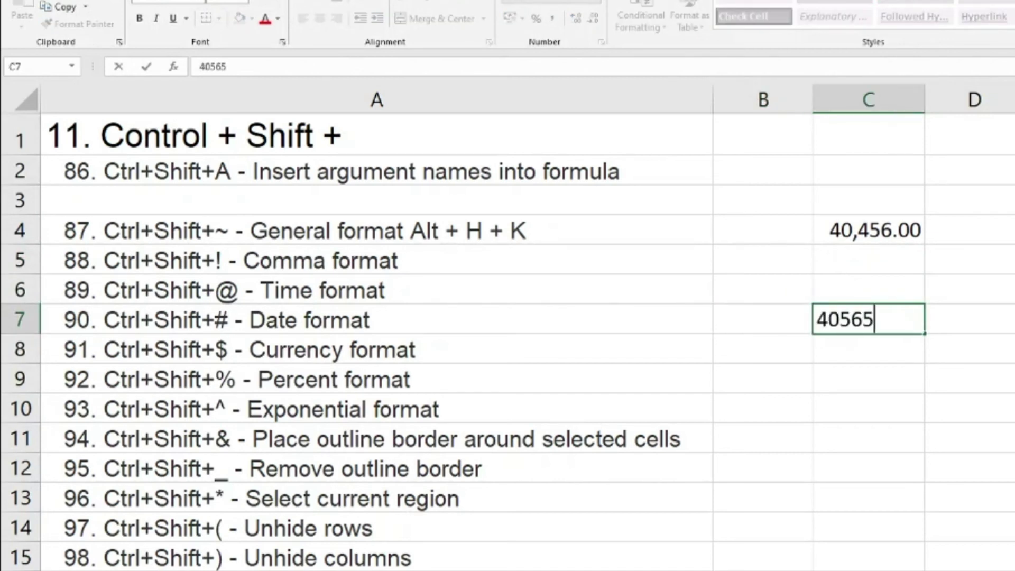
key(Return)
key(Up)
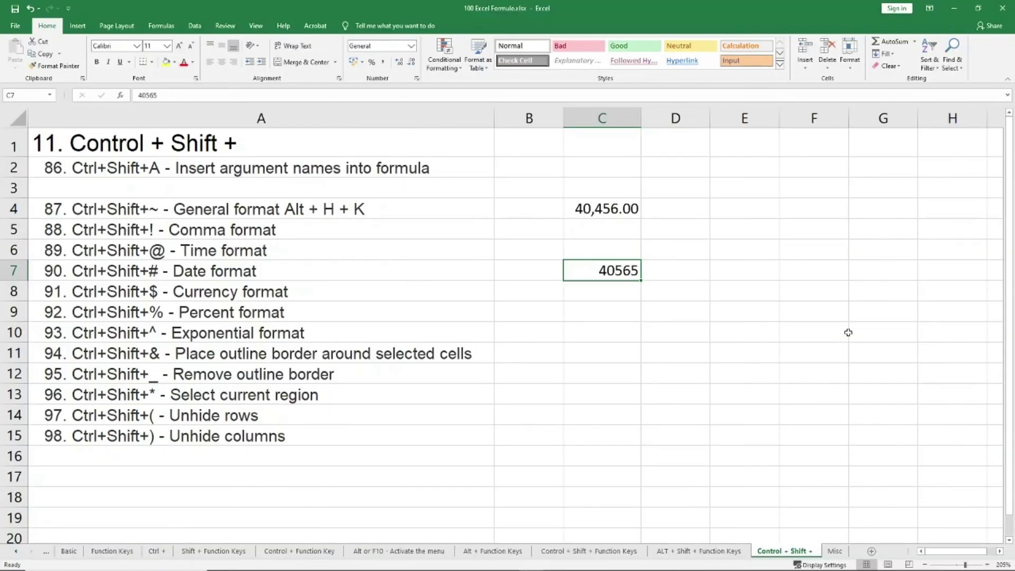
key(ctrl+shift+3)
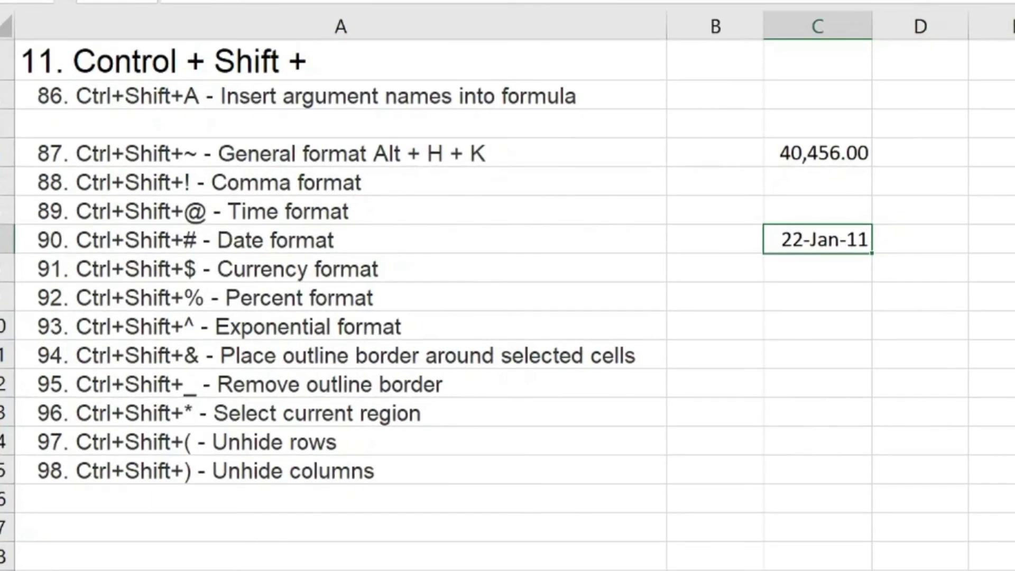
Step: Apply the currency format to C4, and replace it with the percent format
key(Down)
key(Up)
key(Up)
key(Up)
key(Up)
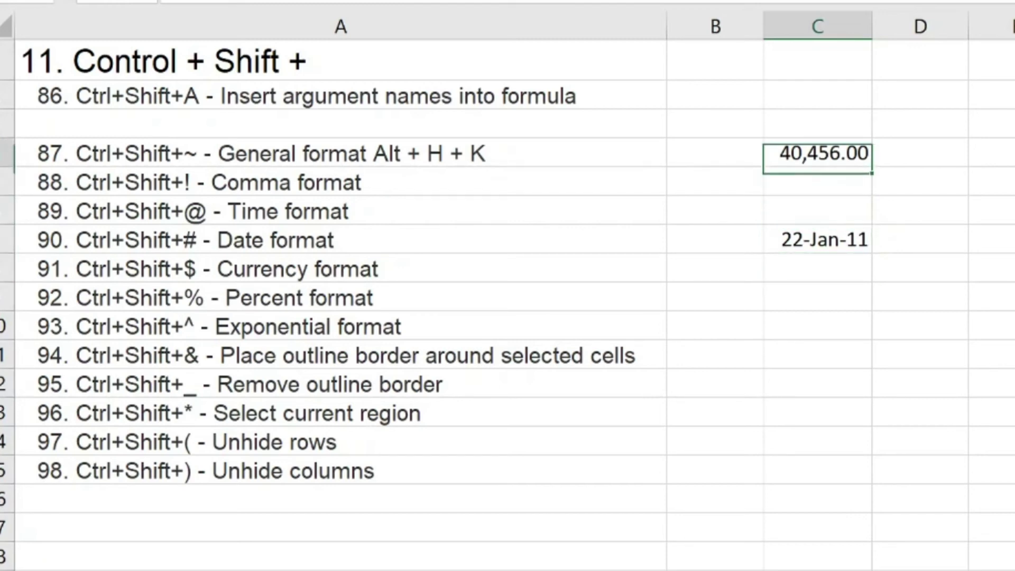
key(ctrl+shift+4)
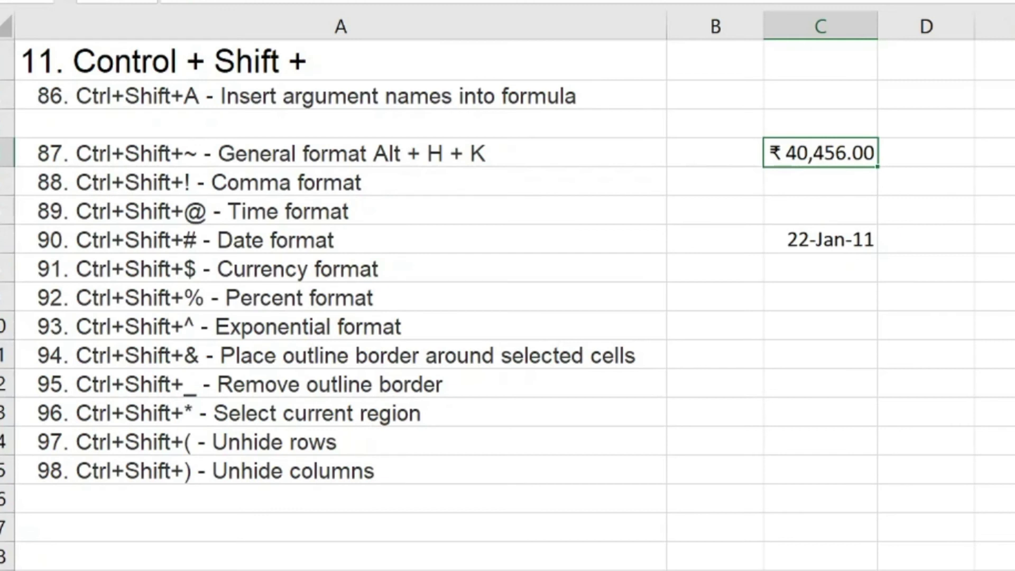
key(Down)
key(Down)
key(Up)
key(Up)
key(ctrl+shift+5)
Step: Enter 11 in C9, beside the Percent format entry, and apply the percent format to it
key(Down)
key(Down)
key(Down)
key(Down)
key(Down)
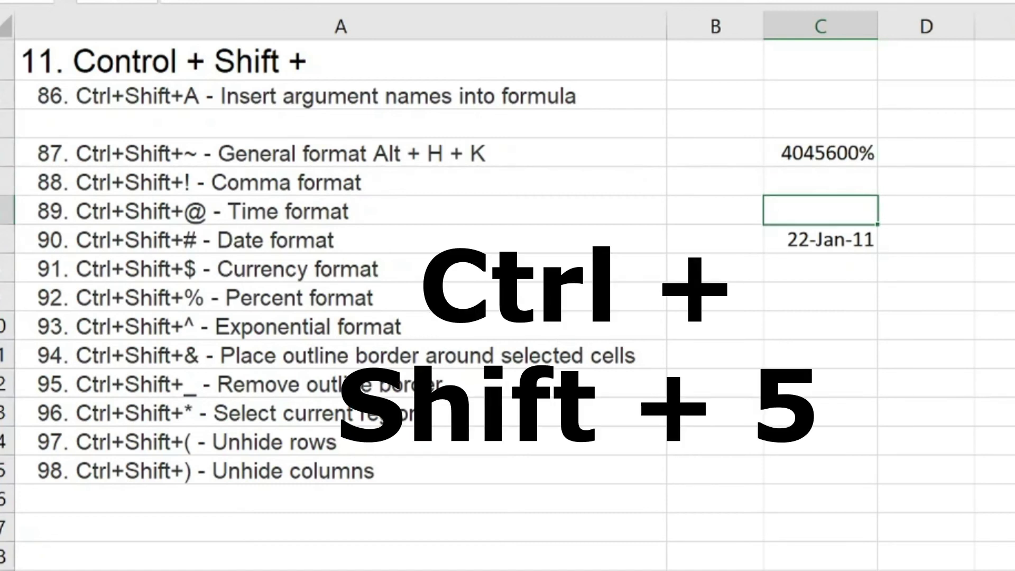
text(11)
key(Return)
key(Up)
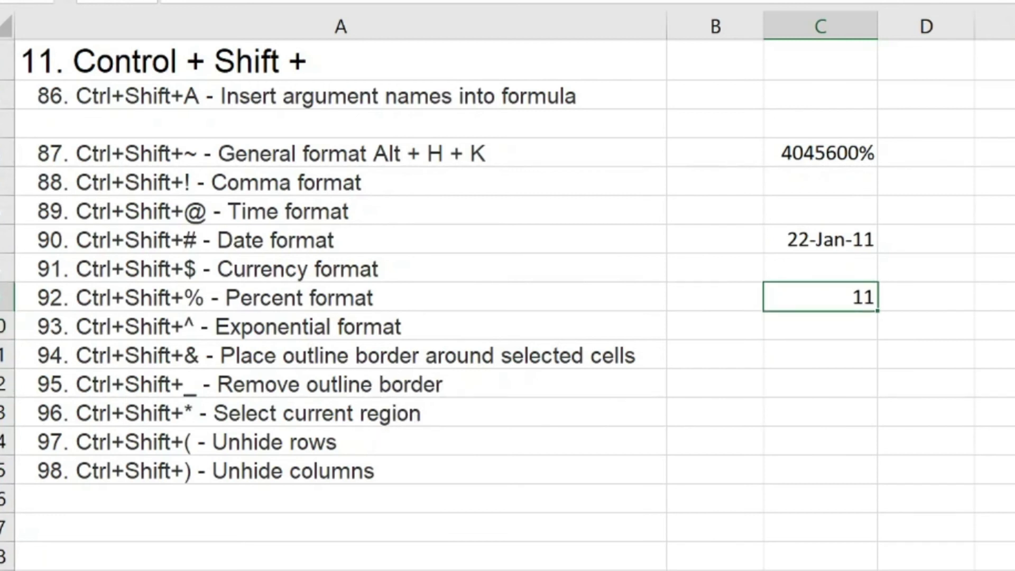
key(ctrl+shift+percent)
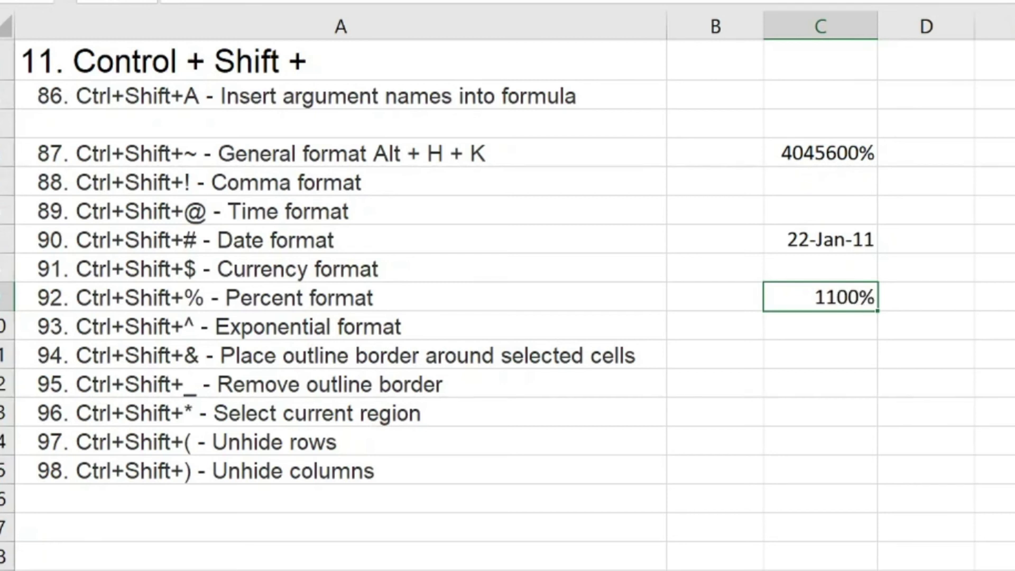
Step: Change the value in C9 to 0.5 and apply the percent format again
text(0.5)
key(Return)
key(Up)
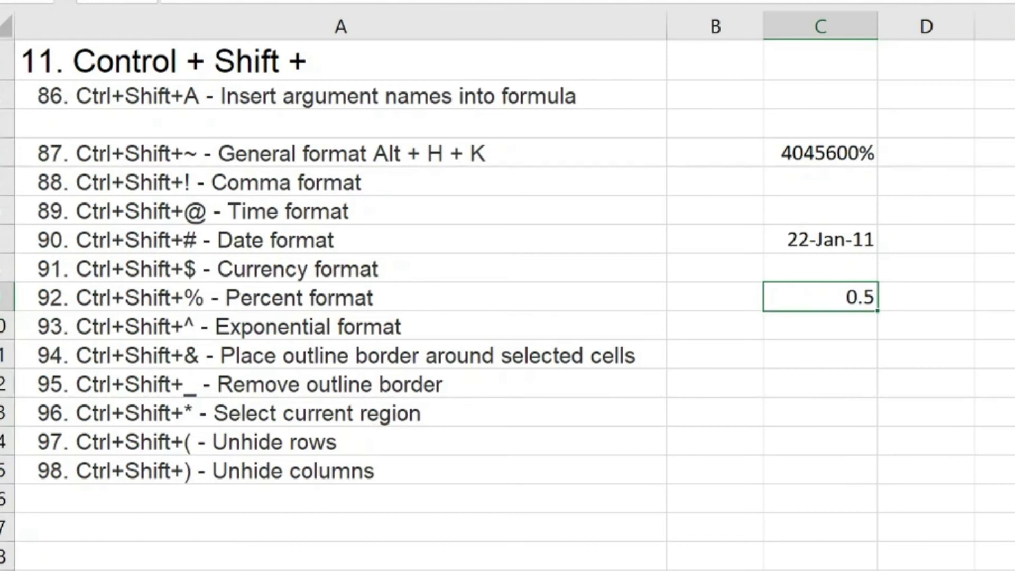
key(ctrl+shift+percent)
key(Down)
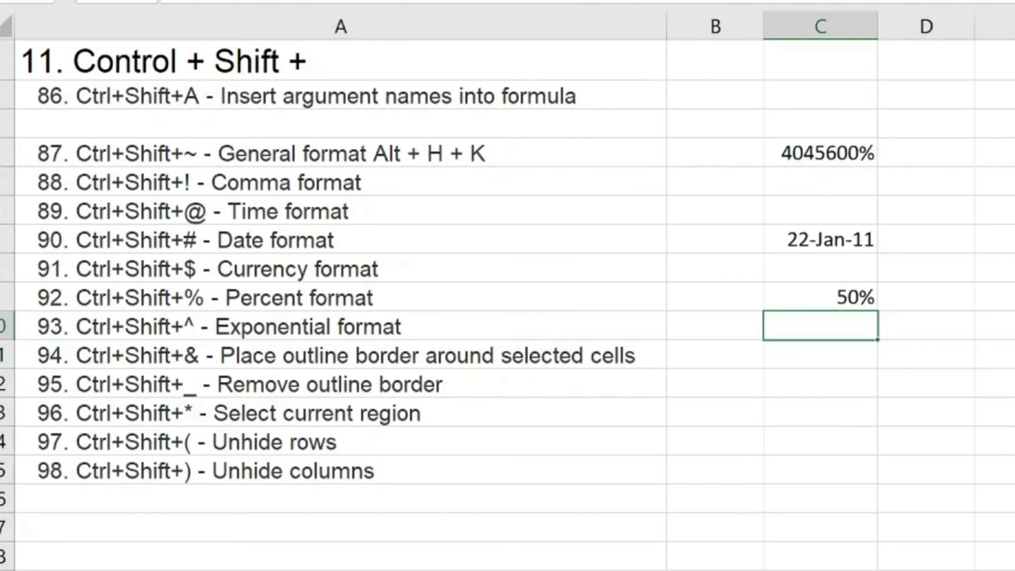
Step: Place an outline border around C11, and remove that border again
key(Return)
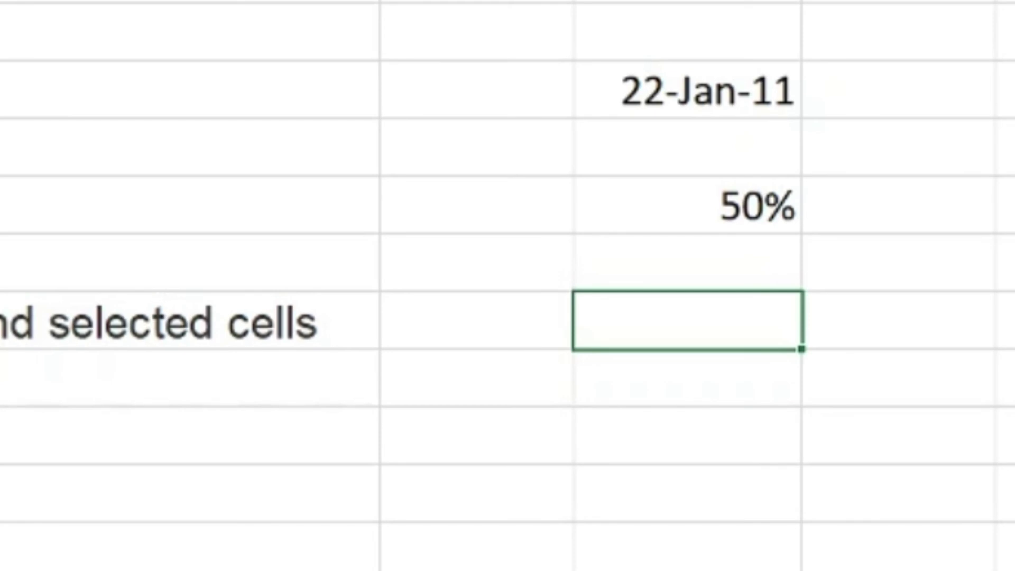
key(Down)
key(Down)
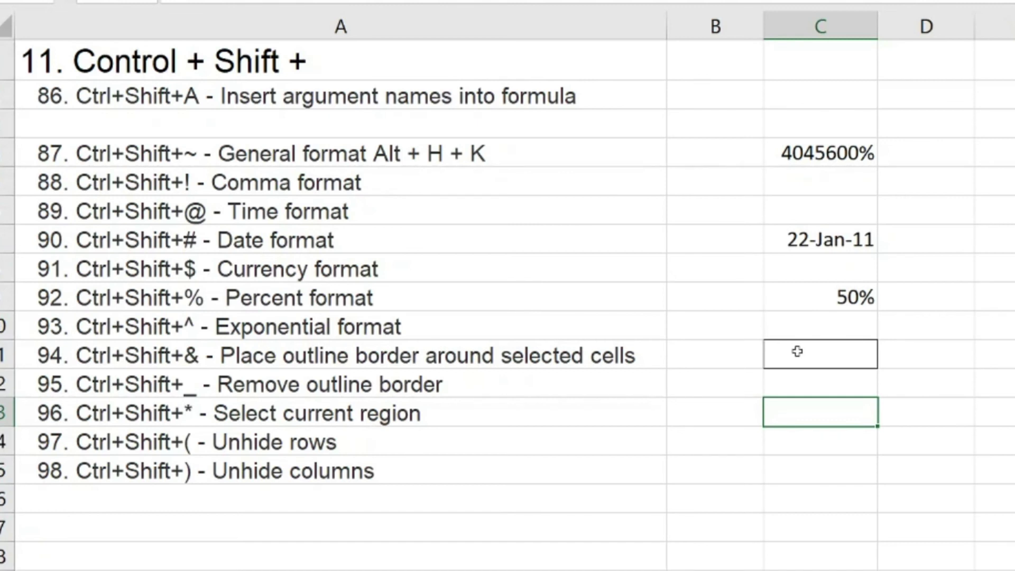
click(797, 352)
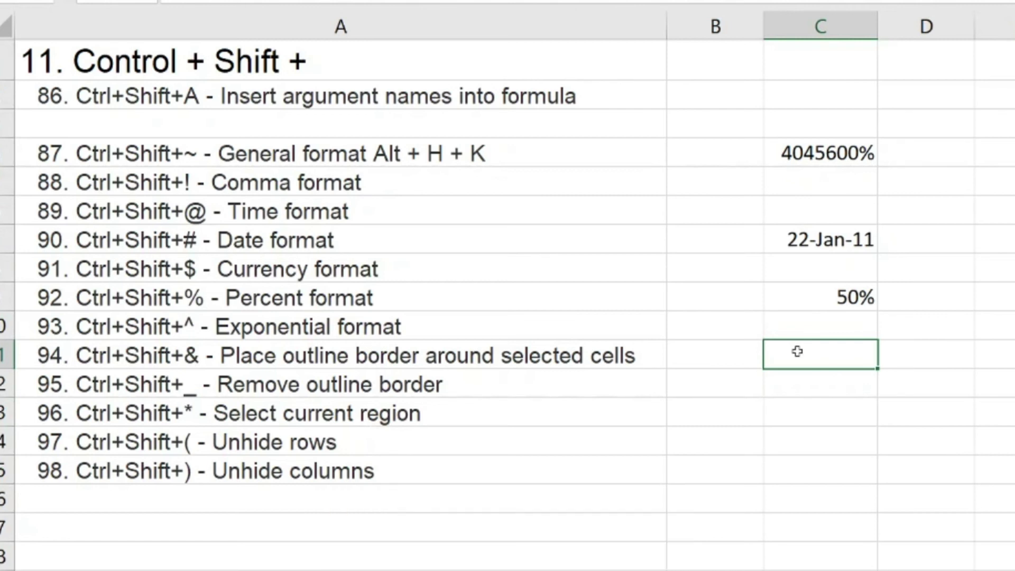
key(Down)
key(Down)
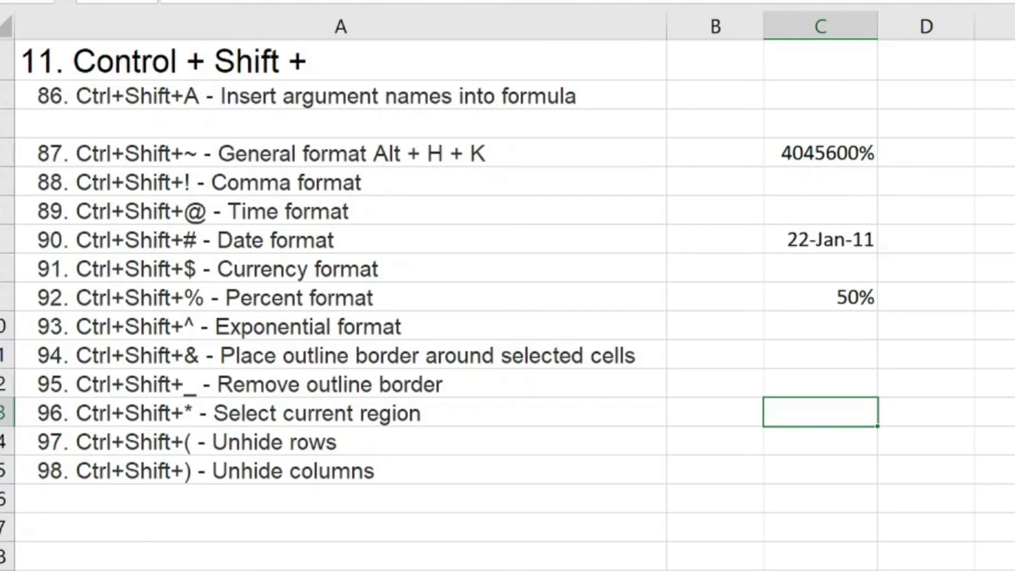
key(shift+Up)
key(shift+Up)
key(shift+Up)
key(shift+Up)
key(shift+Down)
key(shift+Down)
key(shift+Down)
key(shift+Down)
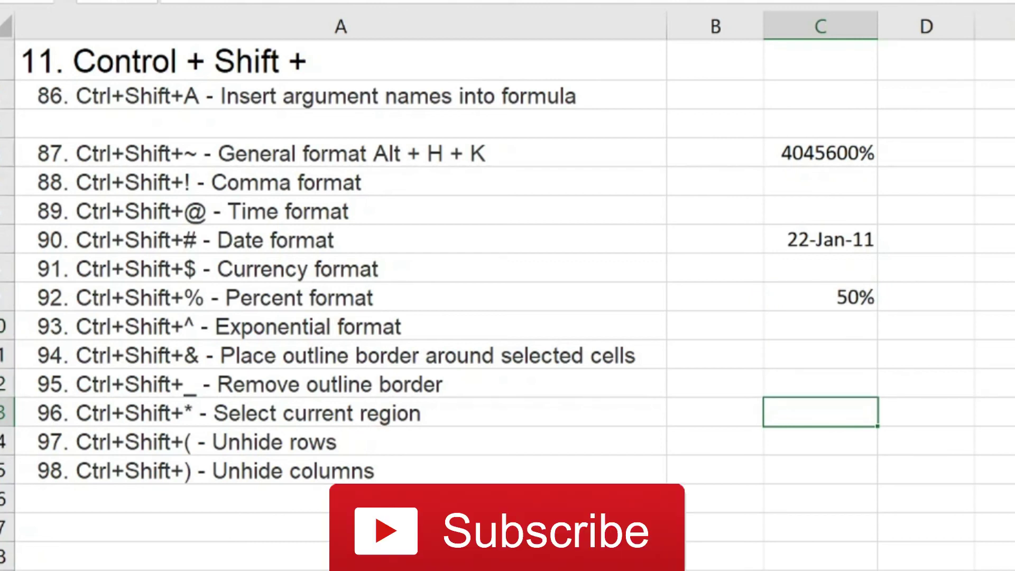
key(Down)
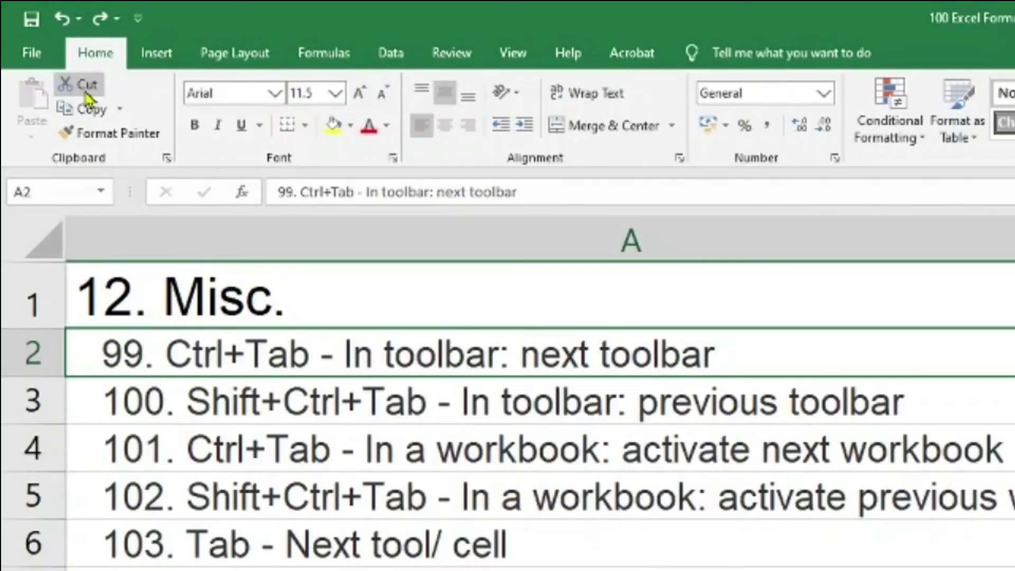
Step: On the Misc sheet, cycle the keyboard focus through the Home ribbon's Clipboard and Font groups, and return to the sheet
key(alt+h)
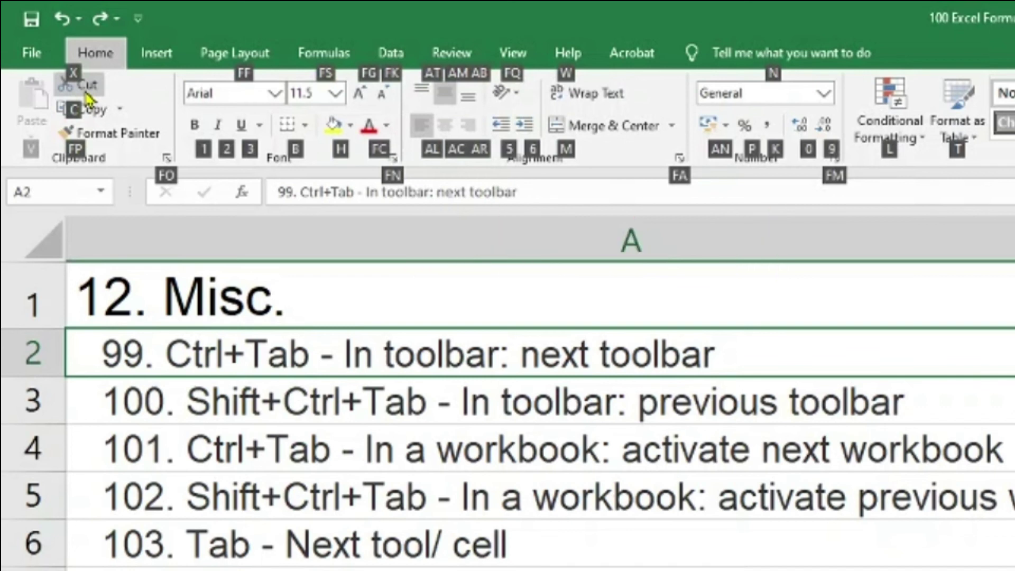
key(ctrl+Tab)
key(ctrl+Tab)
key(ctrl+Tab)
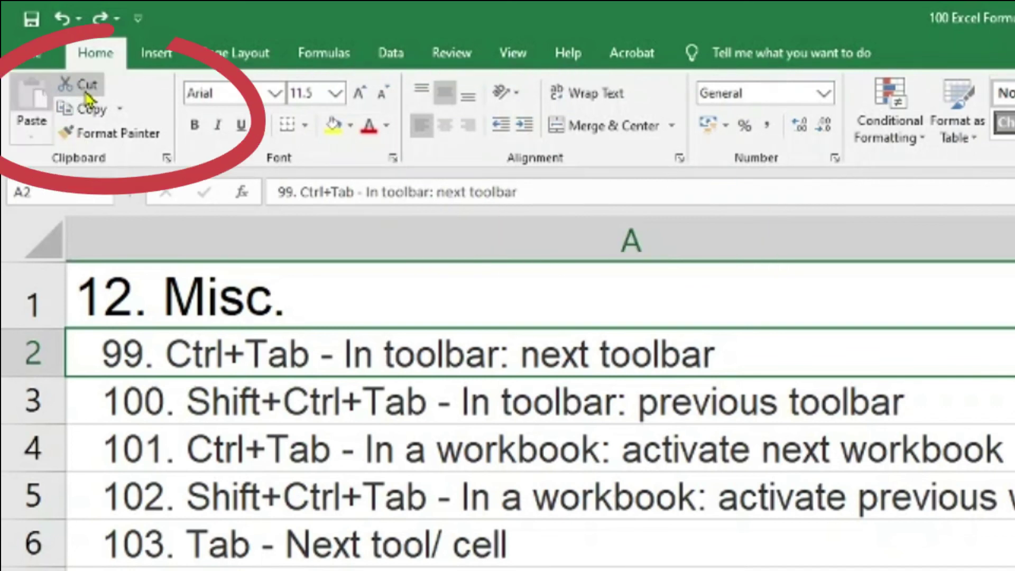
key(ctrl+Tab)
key(ctrl+Tab)
key(ctrl+Tab)
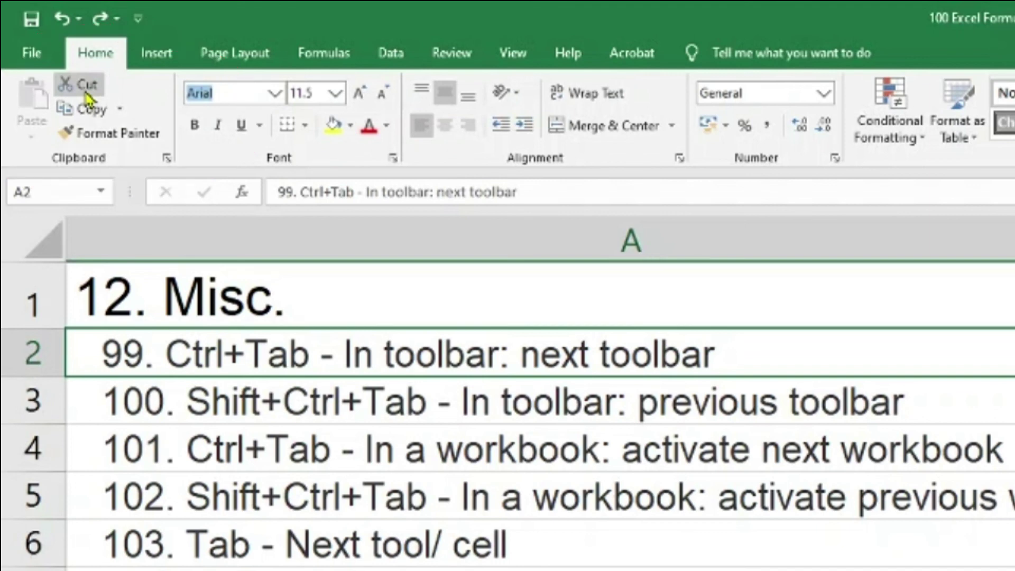
key(Escape)
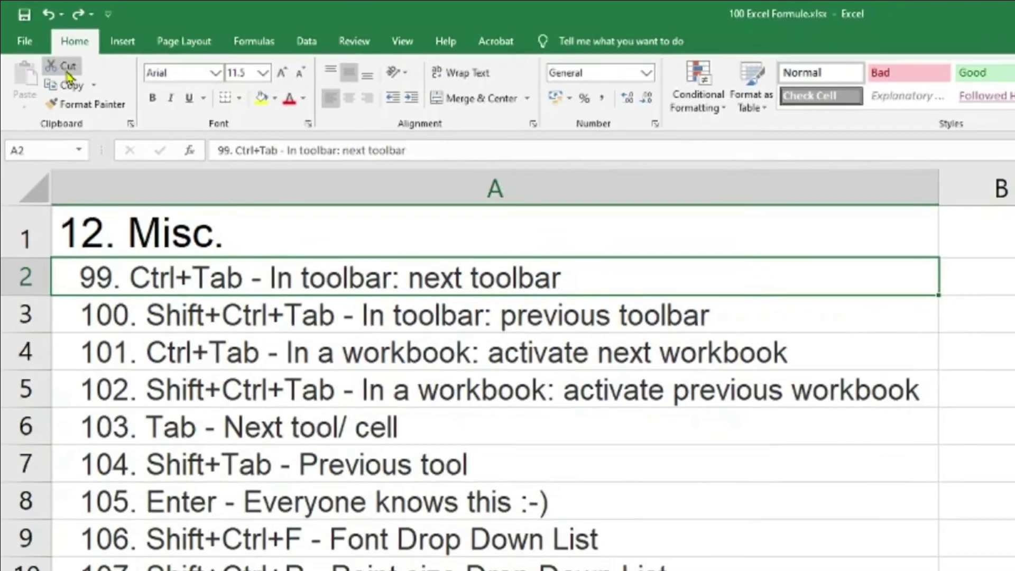
Step: Select entry 101 in A4, activate the Demo workbook, and return to the 100 Excel Formule workbook
key(Down)
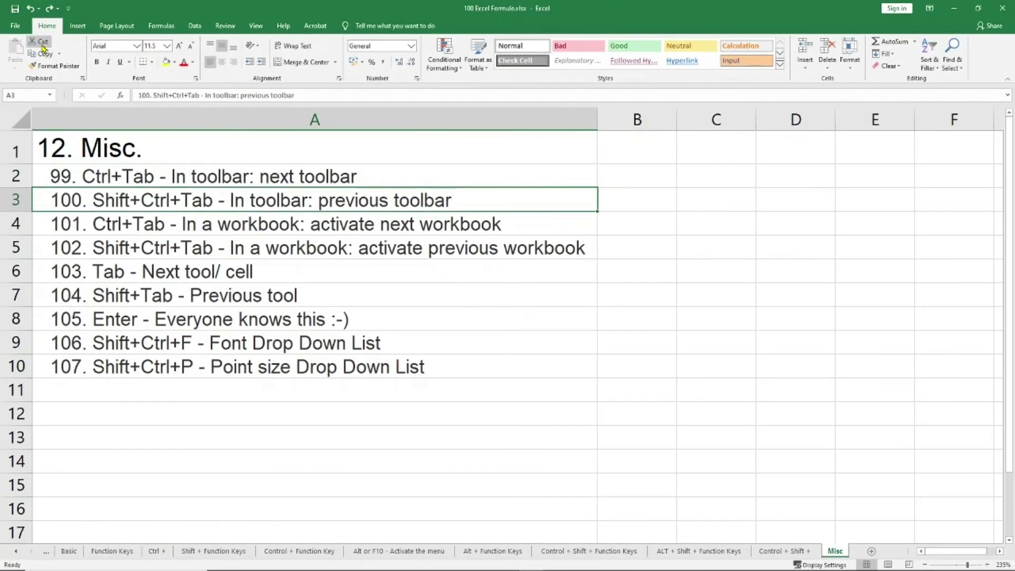
key(Down)
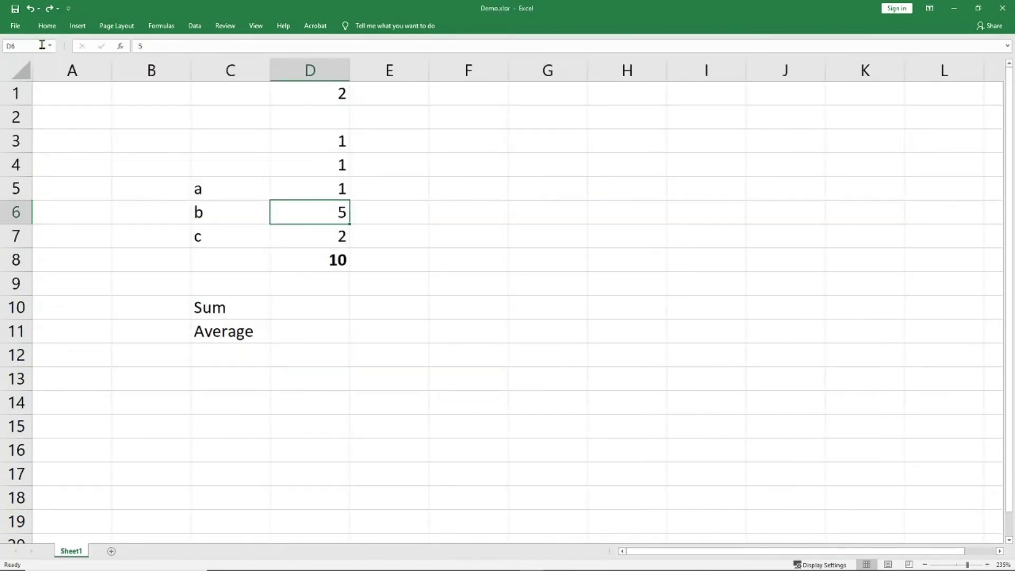
key(ctrl+Tab)
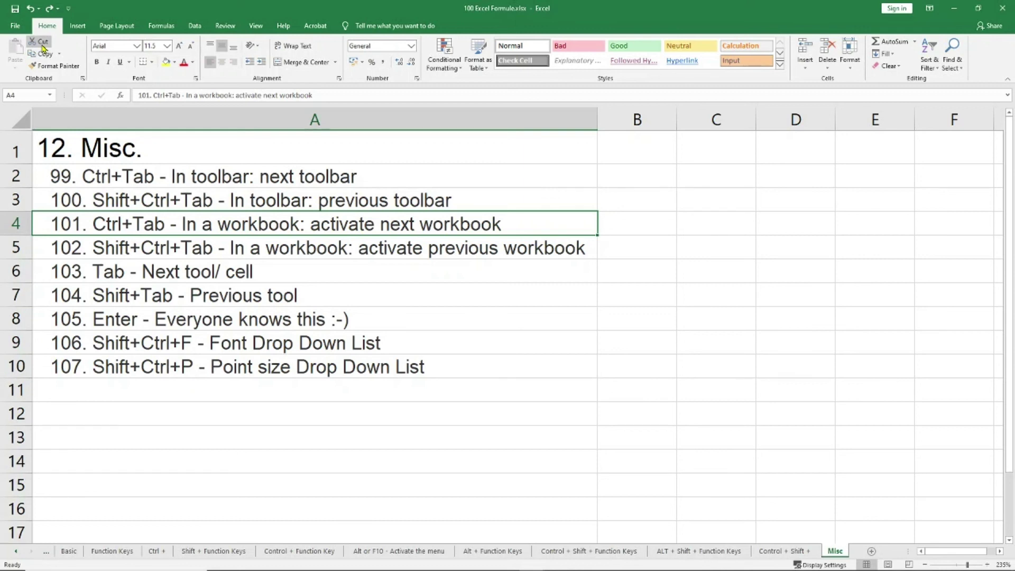
Step: Go to entry 103 in A6, move to the next cell B6, and return to A6
key(Down)
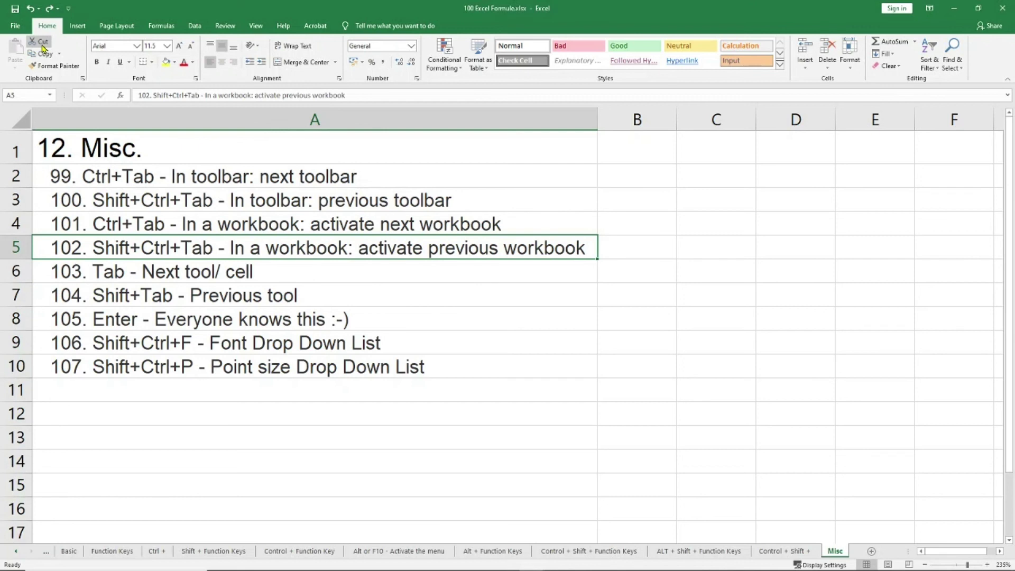
key(Down)
key(Tab)
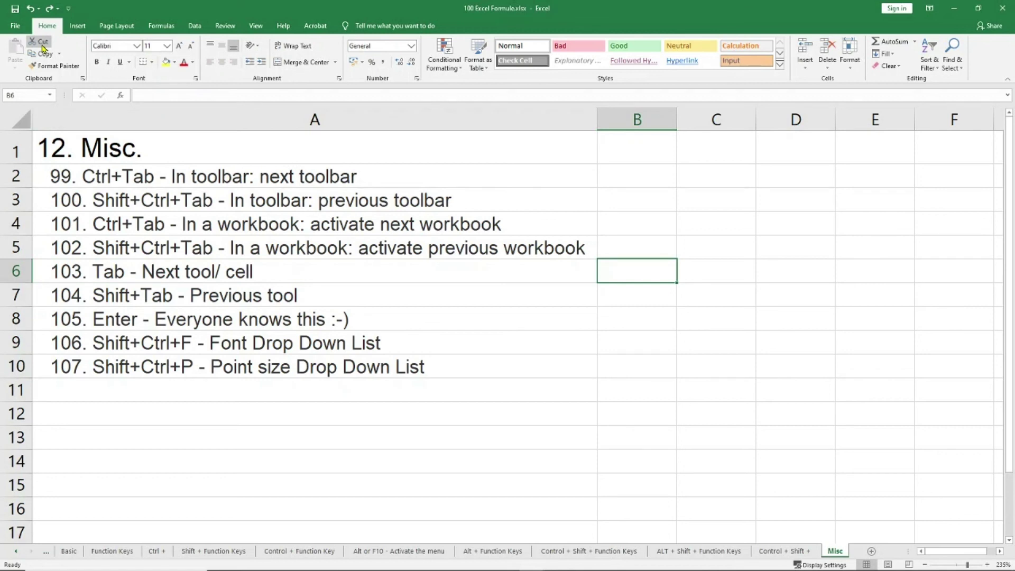
key(shift+Tab)
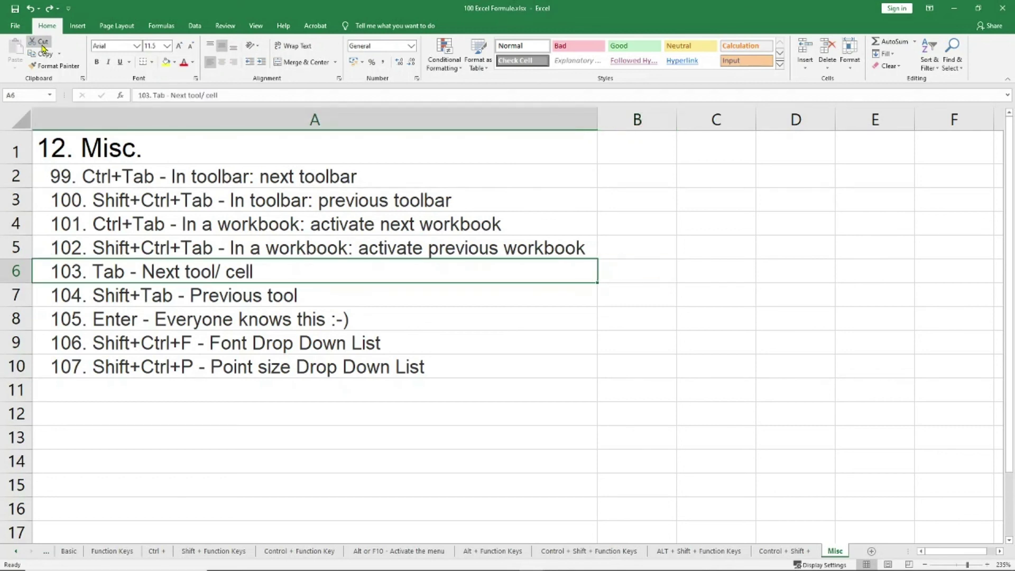
Step: Move down column A through entries 104 and 105, and select entry 106 in A9
key(Down)
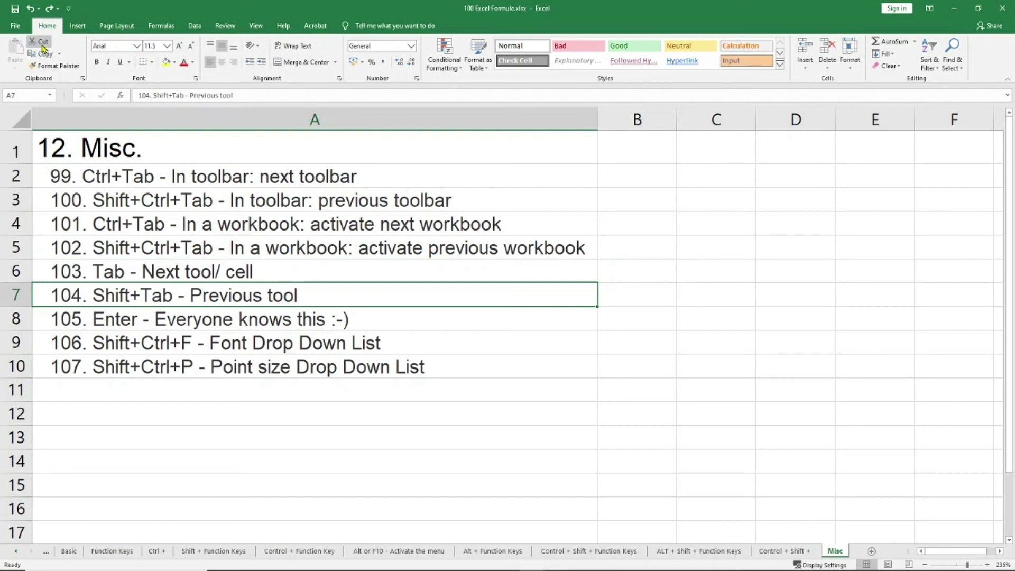
key(Return)
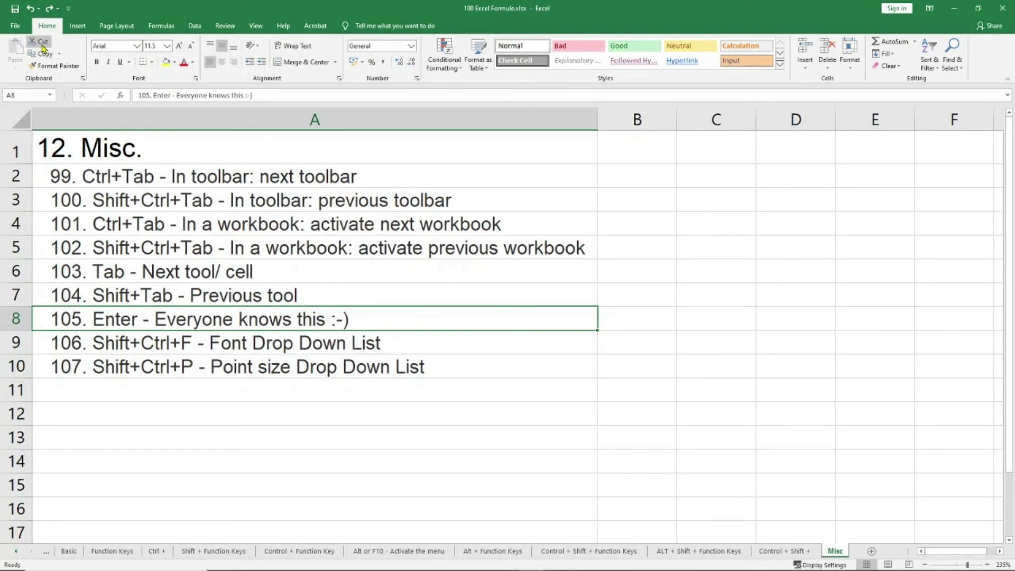
key(Down)
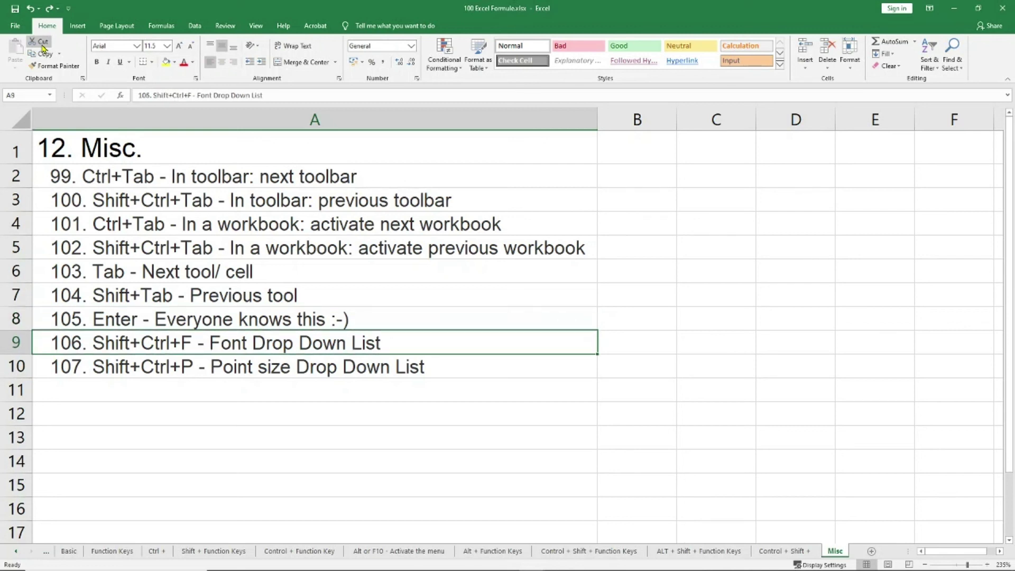
key(Down)
key(Up)
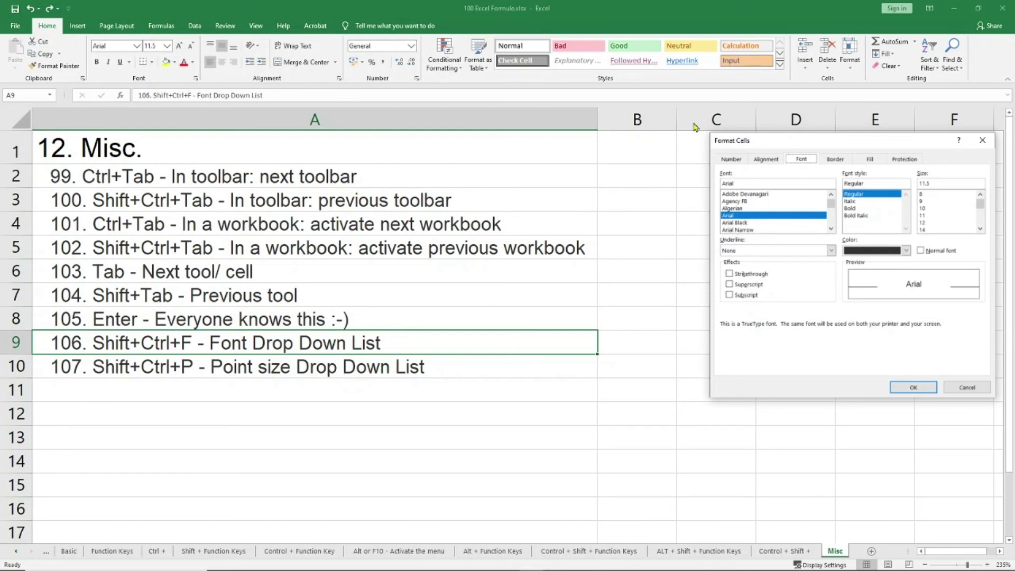
Step: Move the Format Cells dialog beside the list, close it, and reopen its font settings for A9 before cancelling without changes
drag(795, 147, 530, 165)
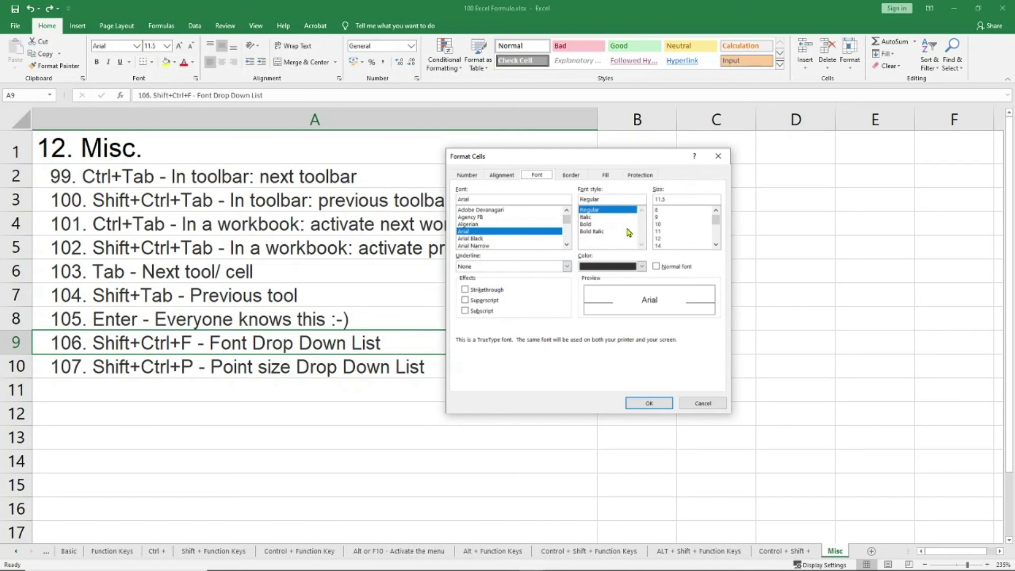
key(Escape)
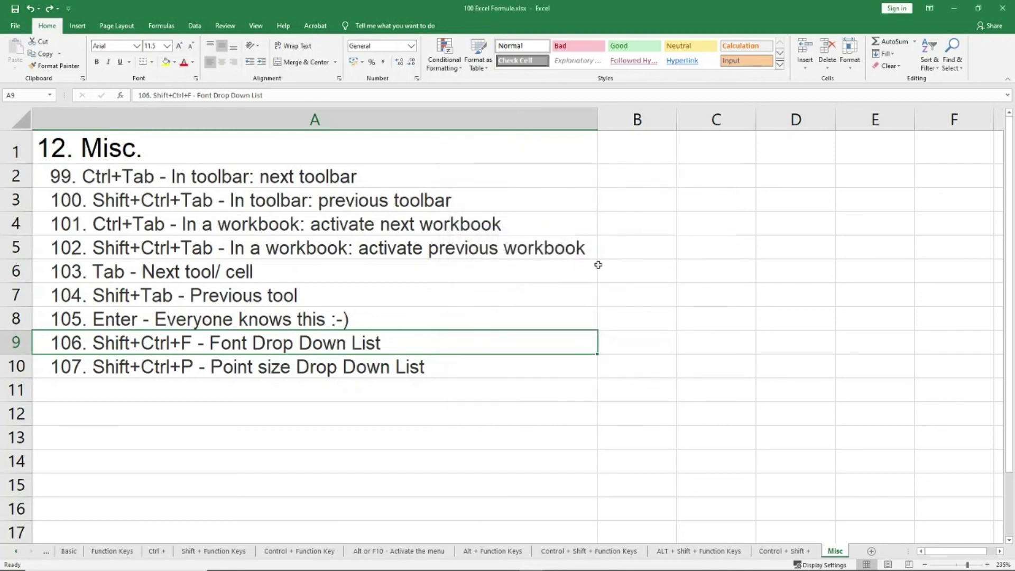
key(ctrl+shift+f)
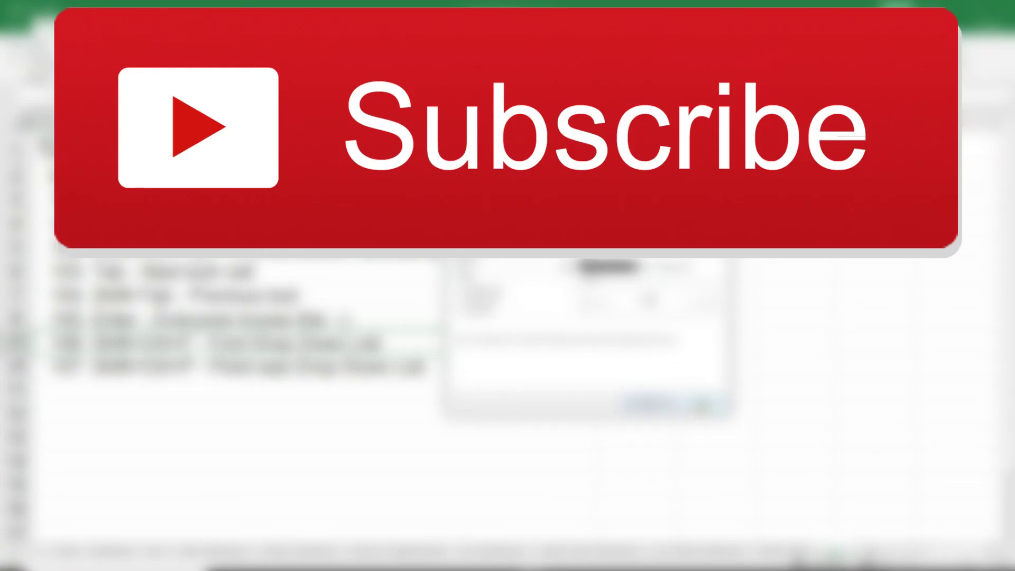
click(700, 404)
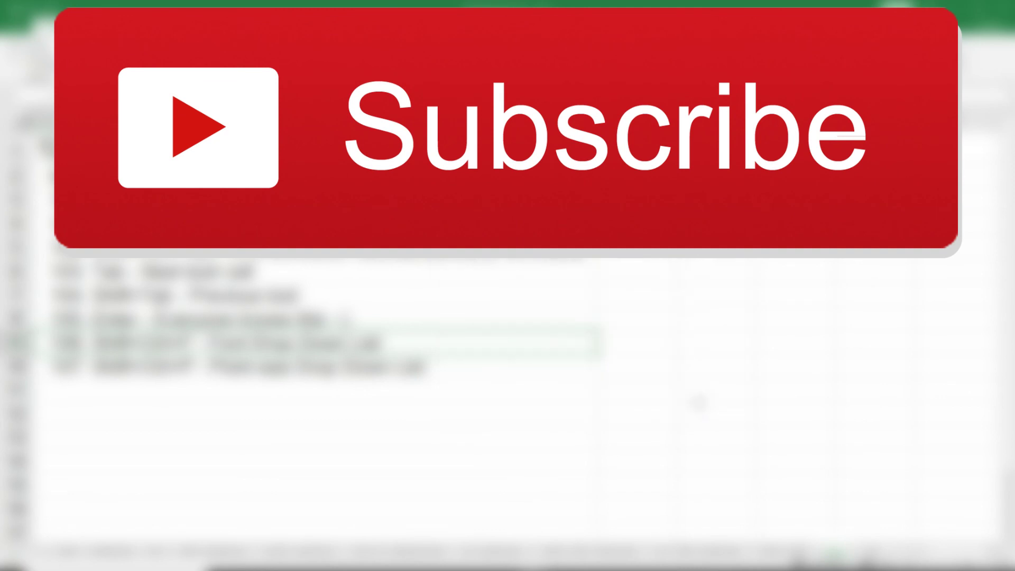